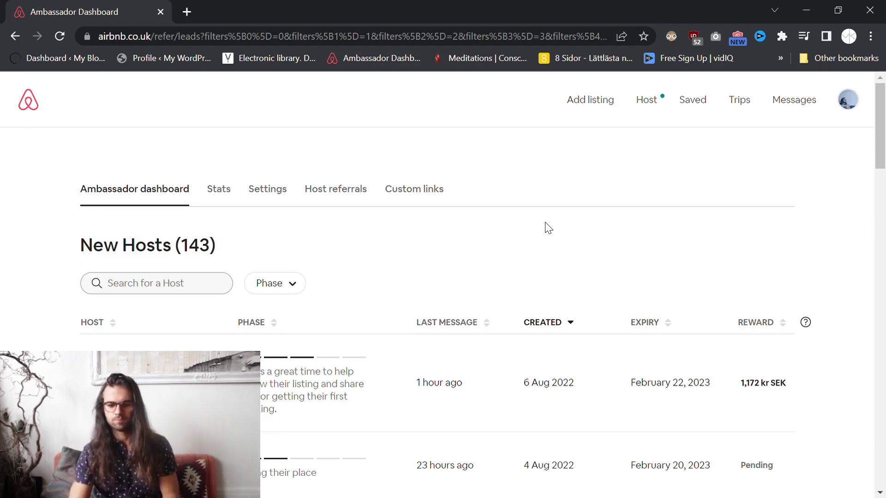
Open Account settings from the profile avatar menu.
{"action": "left_click", "coordinate": [855, 111]}
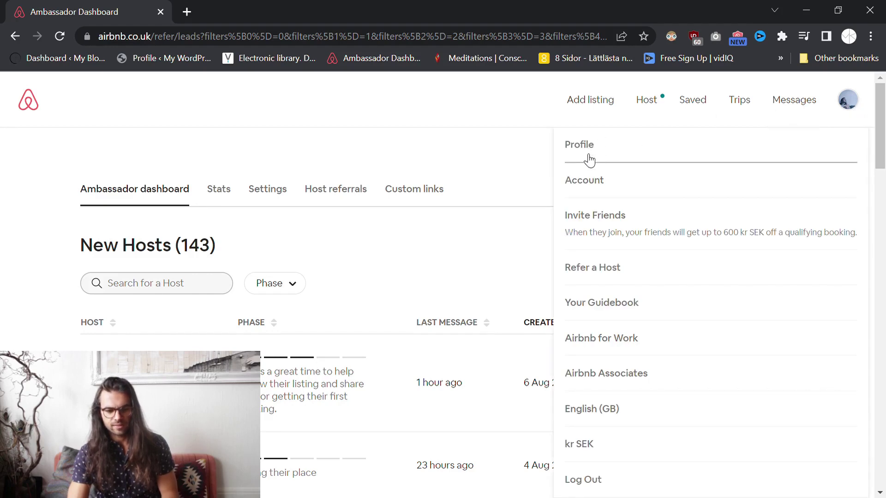
{"action": "left_click", "coordinate": [584, 178]}
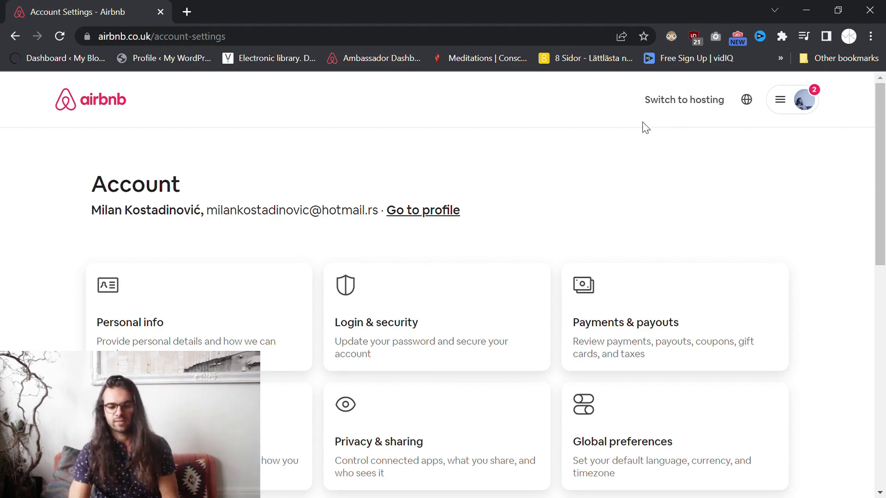
Switch to hosting, look over the Today dashboard, and expand the hosting Menu.
{"action": "left_click", "coordinate": [694, 106]}
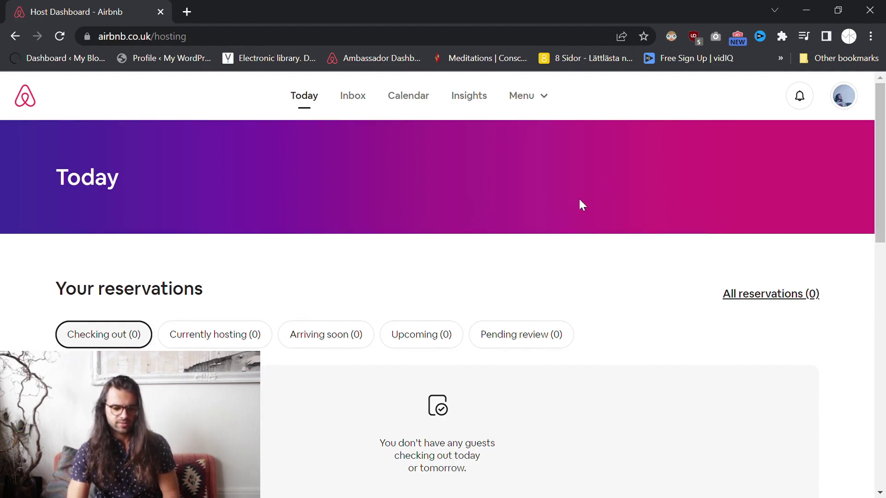
{"action": "scroll", "coordinate": [42, 200], "scroll_direction": "down", "scroll_amount": 3}
{"action": "left_click_drag", "start_coordinate": [57, 159], "coordinate": [613, 158]}
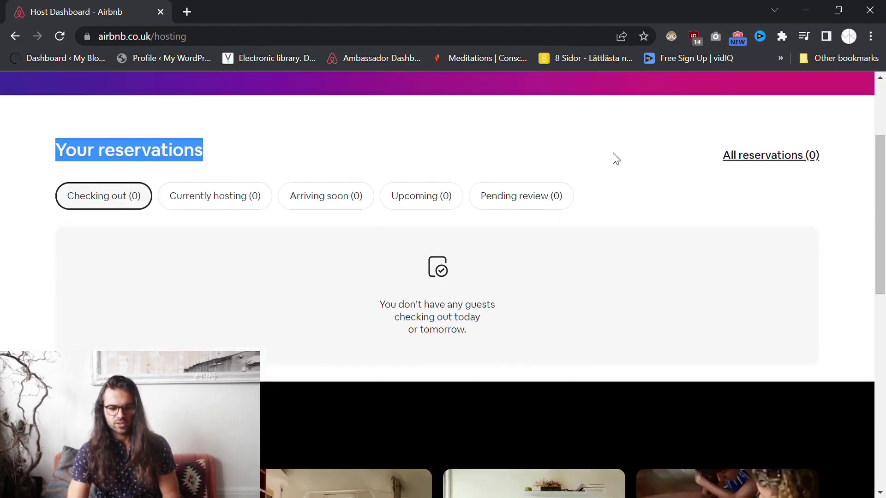
{"action": "scroll", "coordinate": [620, 168], "scroll_direction": "up", "scroll_amount": 3}
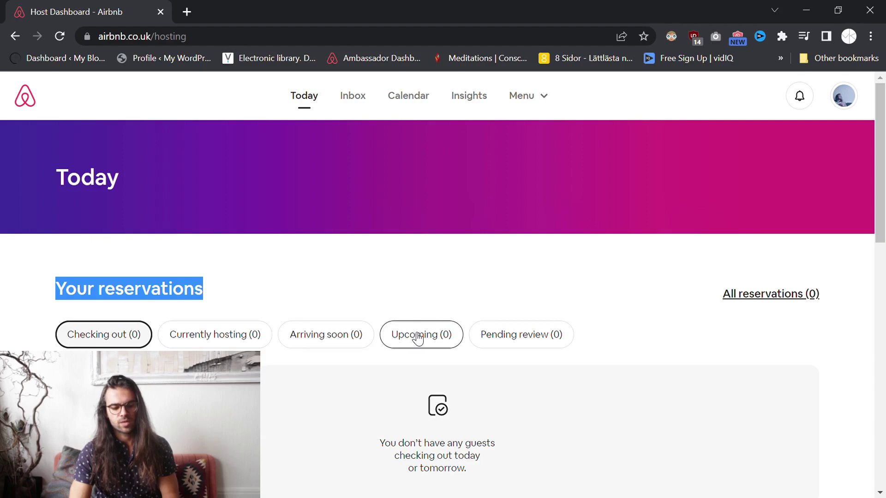
{"action": "scroll", "coordinate": [508, 273], "scroll_direction": "down", "scroll_amount": 9}
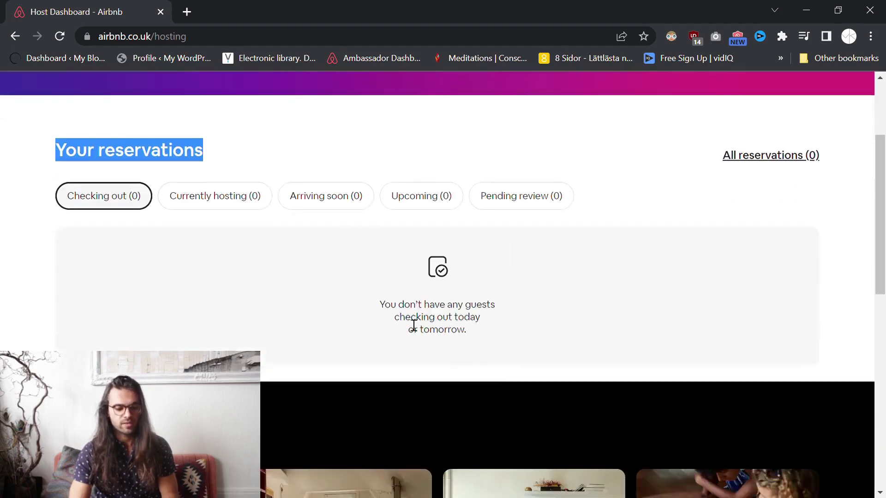
{"action": "scroll", "coordinate": [488, 287], "scroll_direction": "up", "scroll_amount": 9}
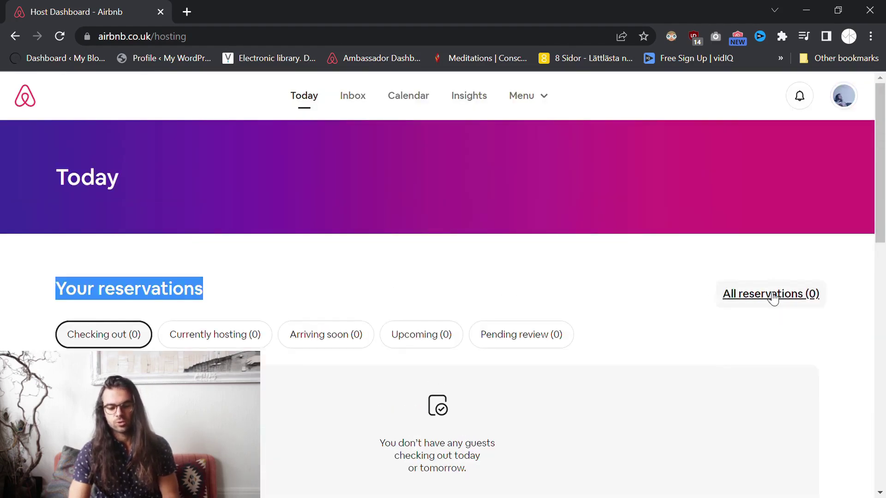
{"action": "left_click", "coordinate": [617, 273]}
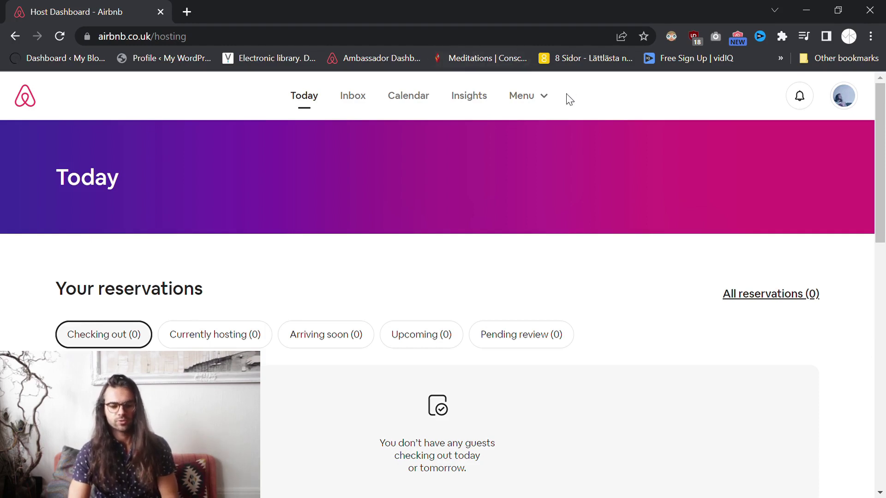
{"action": "left_click", "coordinate": [551, 100]}
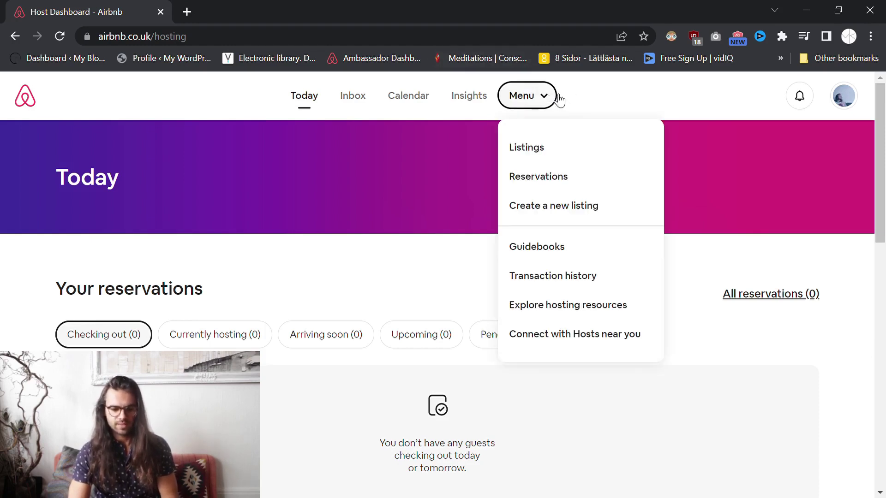
Choose Create a new listing from the hosting Menu.
{"action": "left_click", "coordinate": [569, 211]}
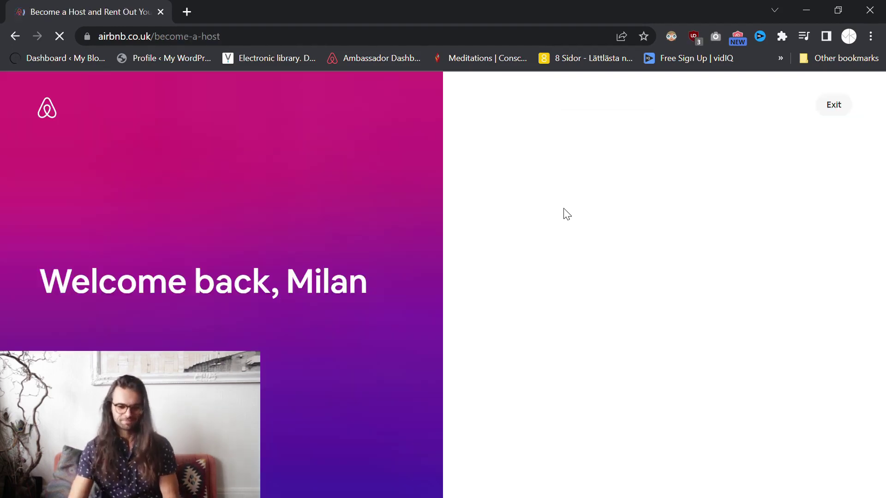
{"action": "left_click_drag", "start_coordinate": [61, 287], "coordinate": [384, 271]}
{"action": "left_click", "coordinate": [380, 259]}
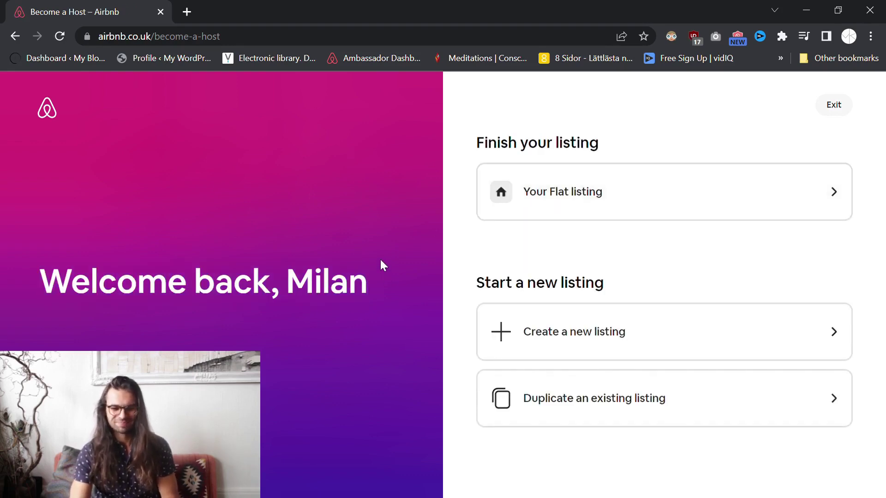
Briefly open the unfinished Your Flat listing, return, and start a brand-new listing instead.
{"action": "left_click", "coordinate": [845, 197]}
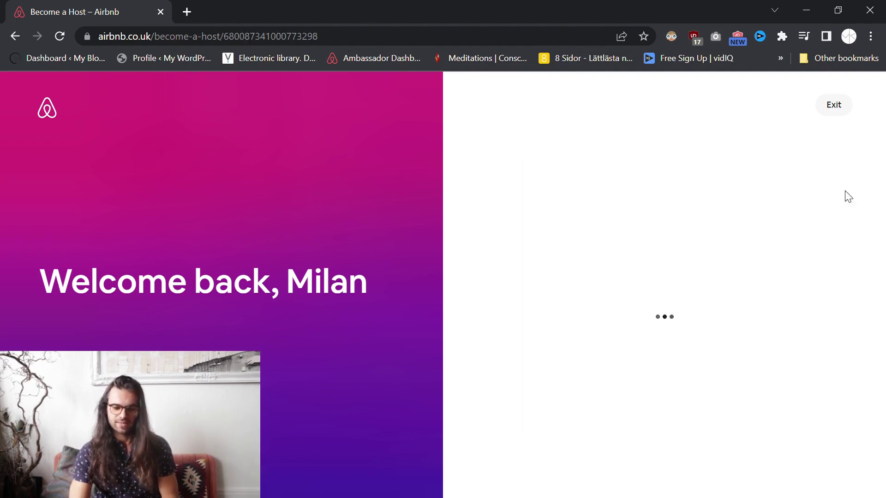
{"action": "left_click", "coordinate": [16, 36]}
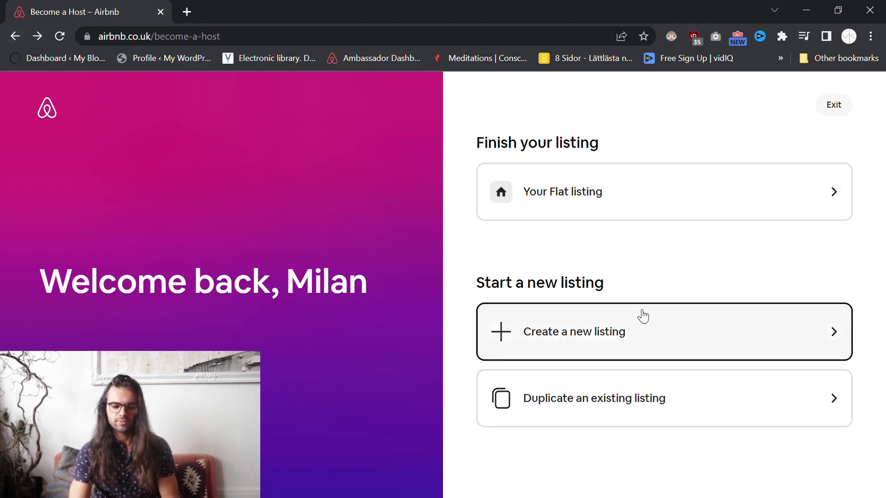
{"action": "left_click", "coordinate": [746, 330]}
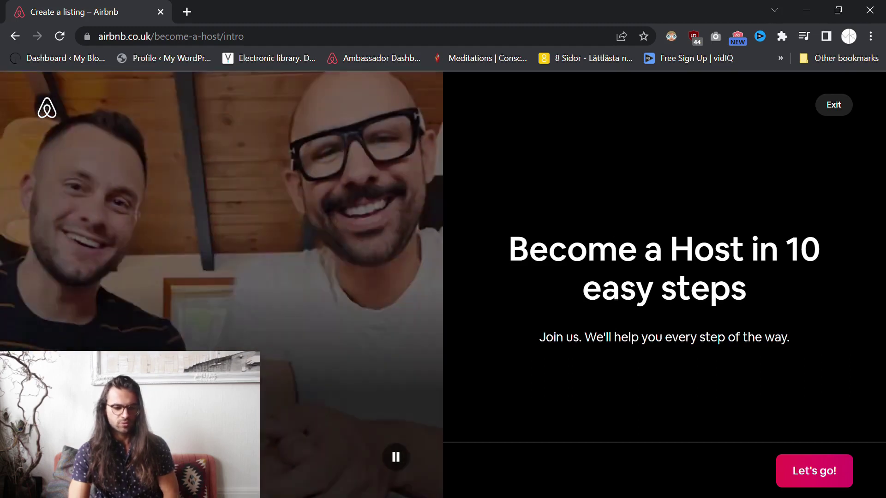
Pause the welcome video and begin the setup with Let's go!
{"action": "left_click", "coordinate": [390, 446]}
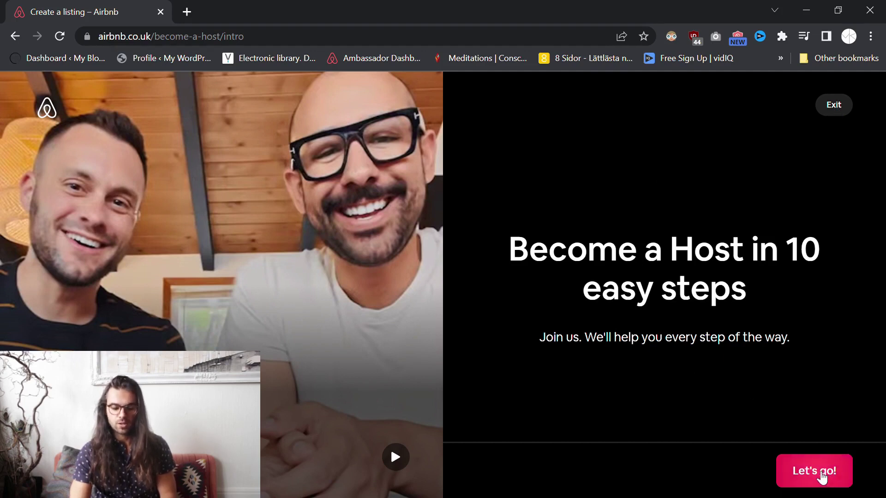
{"action": "left_click", "coordinate": [821, 478]}
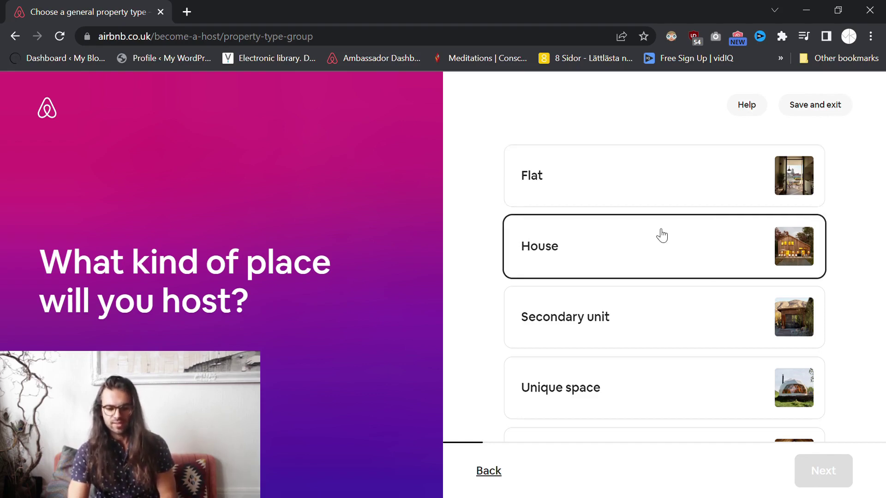
Pick Flat from the kinds of place and continue.
{"action": "scroll", "coordinate": [679, 307], "scroll_direction": "down", "scroll_amount": 2}
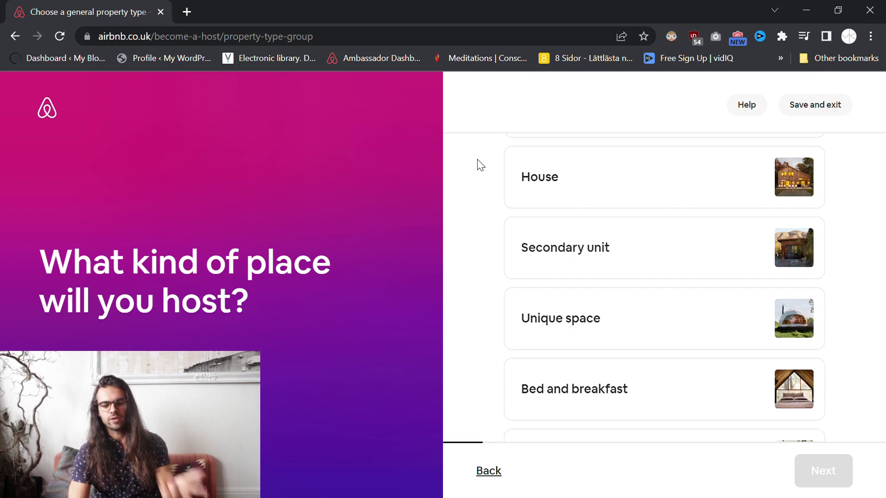
{"action": "scroll", "coordinate": [480, 175], "scroll_direction": "down", "scroll_amount": 2}
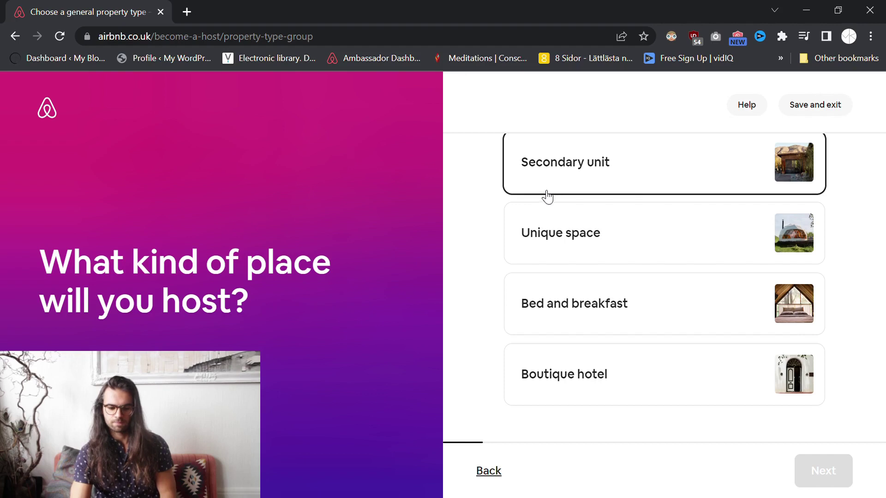
{"action": "scroll", "coordinate": [488, 256], "scroll_direction": "up", "scroll_amount": 3}
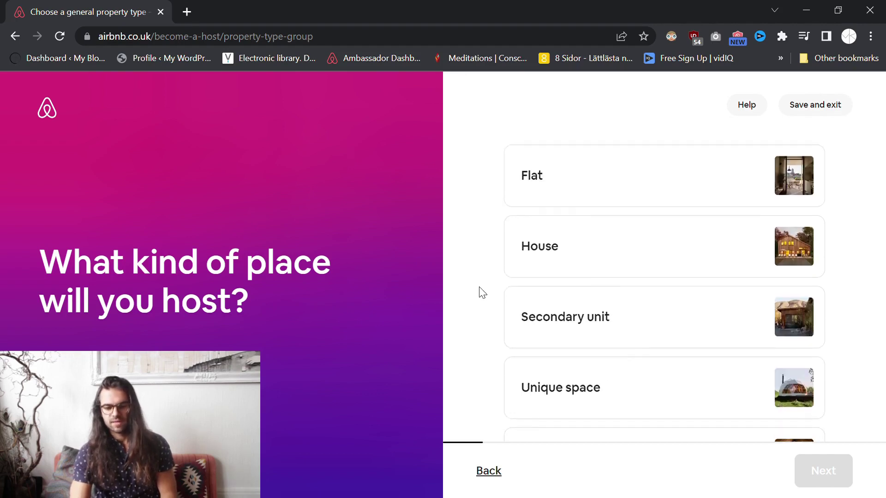
{"action": "left_click", "coordinate": [543, 189]}
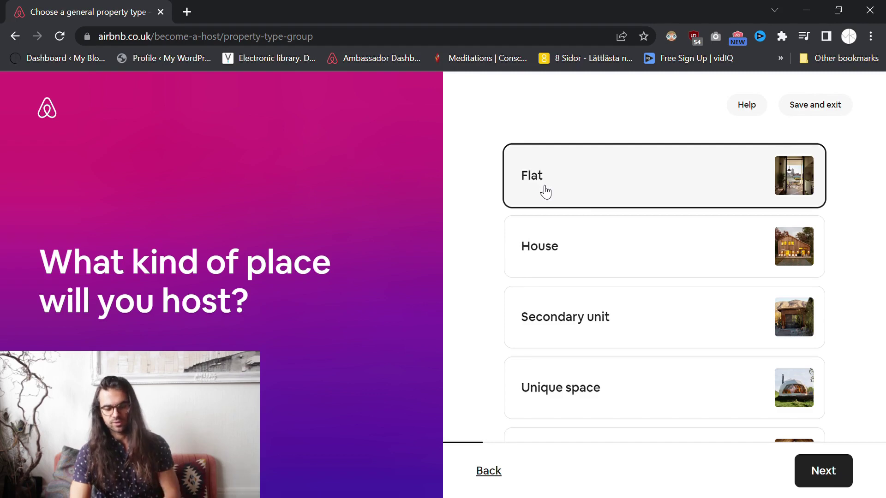
{"action": "left_click", "coordinate": [831, 470]}
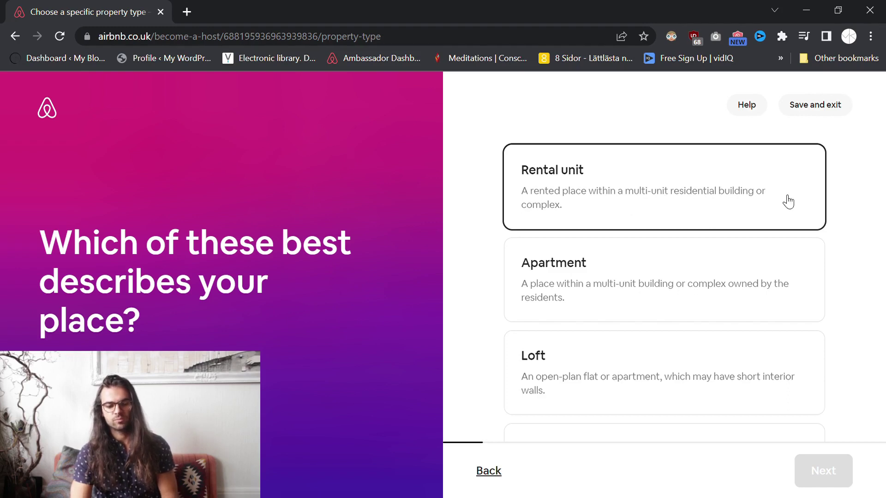
Classify the flat as an Apartment and move to the next step.
{"action": "scroll", "coordinate": [508, 203], "scroll_direction": "down", "scroll_amount": 1}
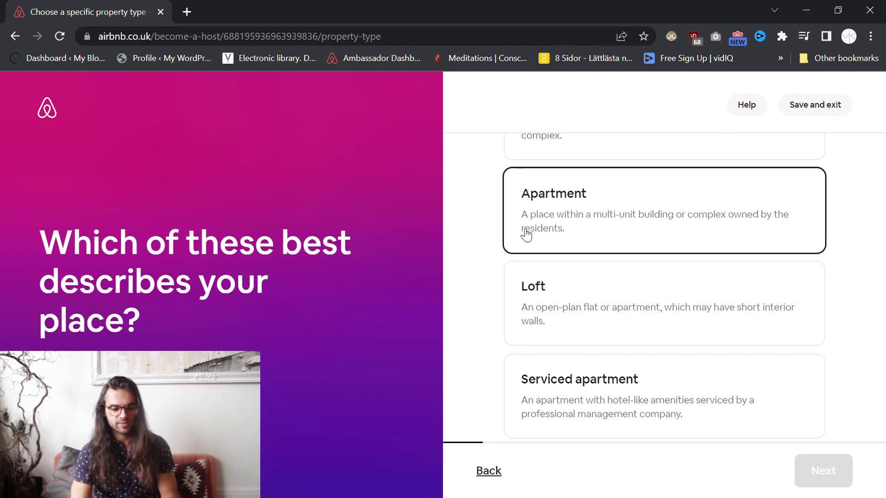
{"action": "scroll", "coordinate": [468, 204], "scroll_direction": "down", "scroll_amount": 1}
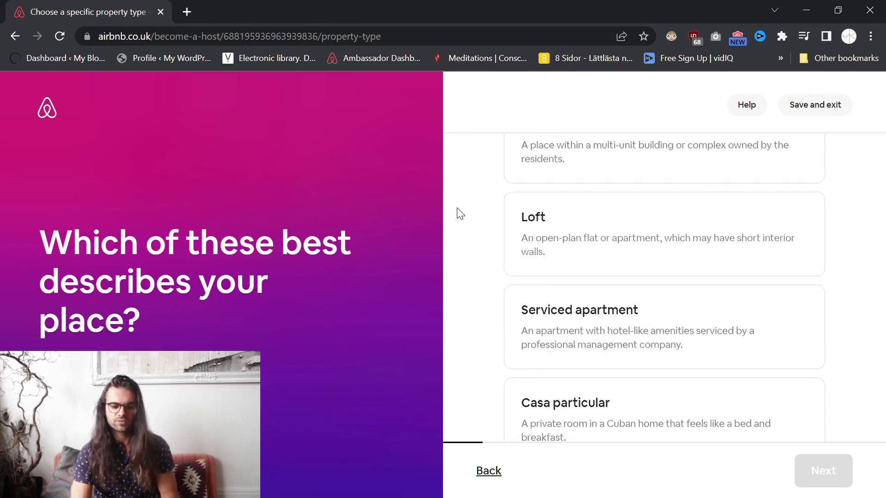
{"action": "scroll", "coordinate": [458, 212], "scroll_direction": "down", "scroll_amount": 1}
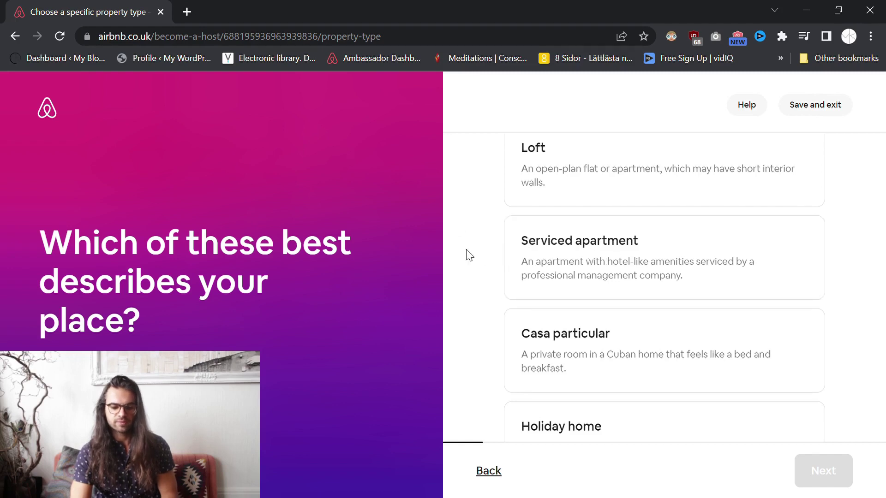
{"action": "scroll", "coordinate": [469, 253], "scroll_direction": "down", "scroll_amount": 1}
{"action": "scroll", "coordinate": [505, 264], "scroll_direction": "down", "scroll_amount": 1}
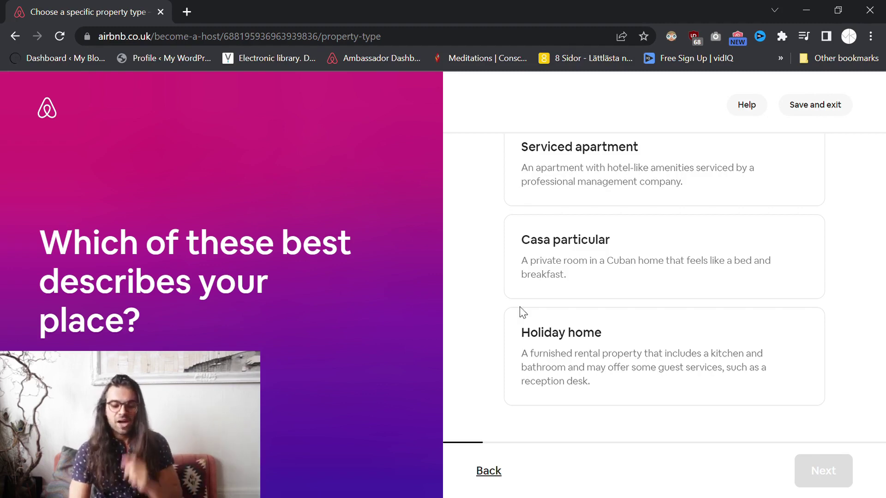
{"action": "scroll", "coordinate": [478, 317], "scroll_direction": "up", "scroll_amount": 1}
{"action": "scroll", "coordinate": [477, 317], "scroll_direction": "up", "scroll_amount": 5}
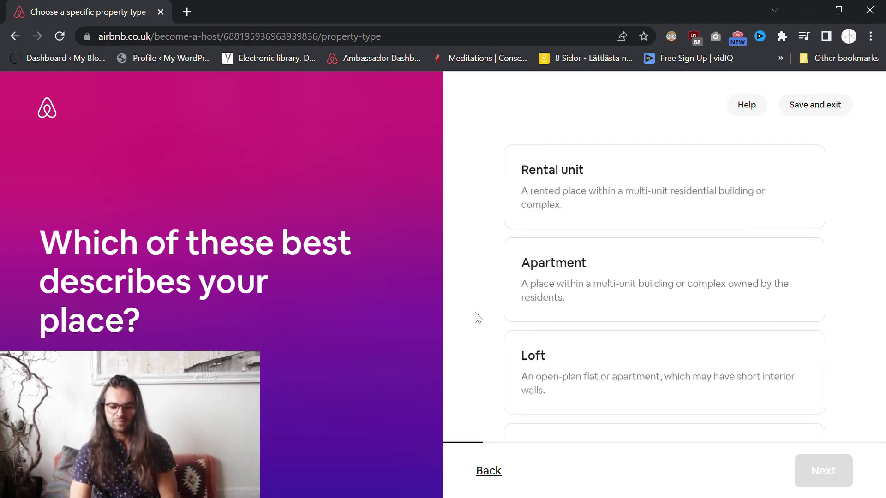
{"action": "scroll", "coordinate": [461, 312], "scroll_direction": "down", "scroll_amount": 2}
{"action": "scroll", "coordinate": [457, 299], "scroll_direction": "up", "scroll_amount": 2}
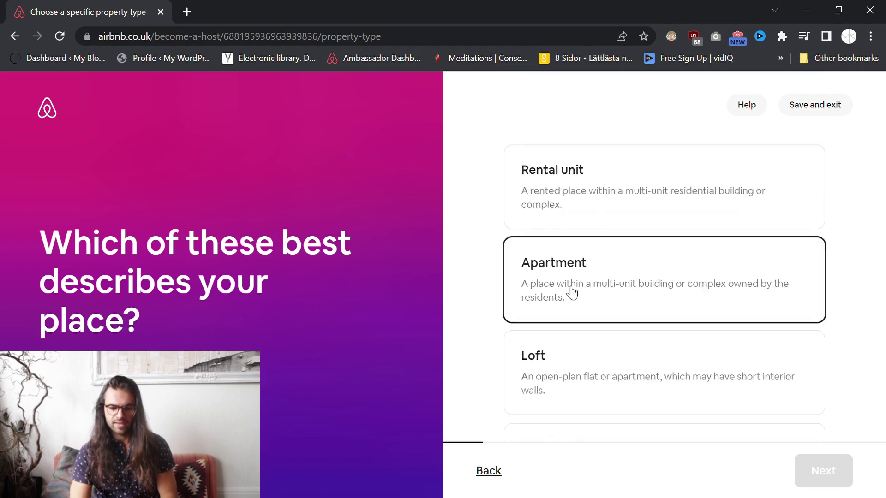
{"action": "left_click", "coordinate": [576, 290]}
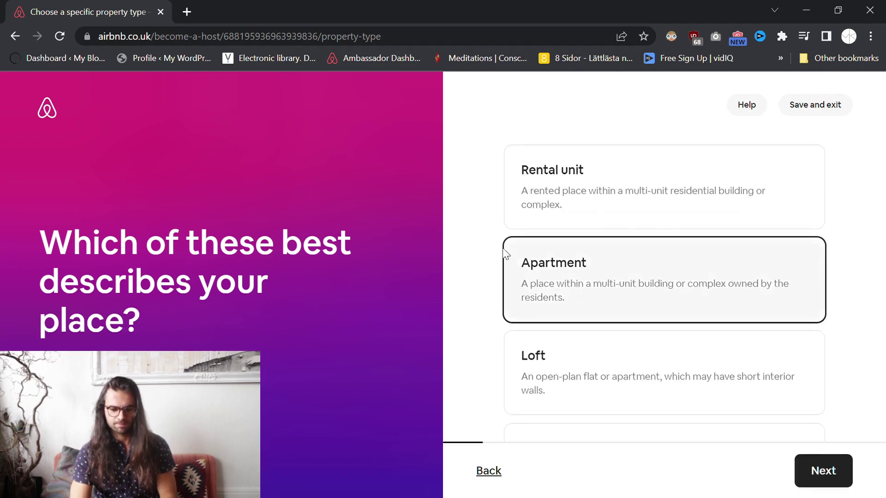
{"action": "left_click", "coordinate": [830, 471]}
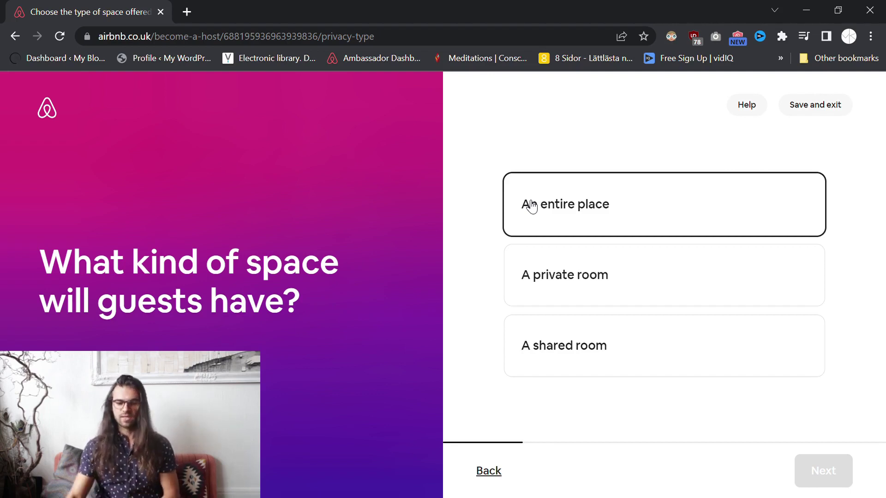
Try private and shared room, then settle on An entire place and continue.
{"action": "left_click", "coordinate": [544, 274]}
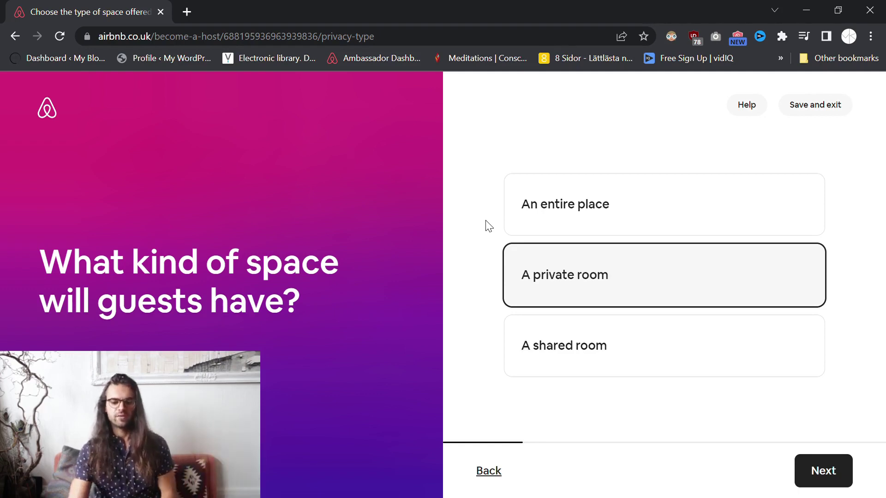
{"action": "left_click", "coordinate": [560, 342]}
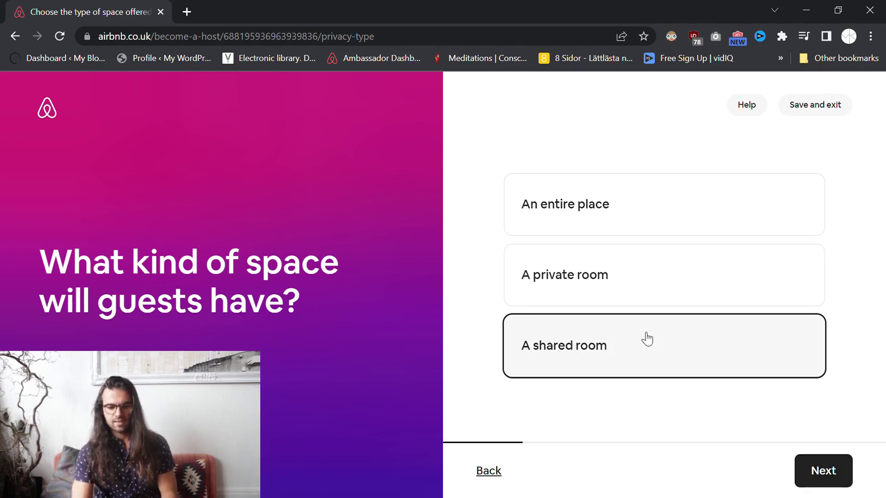
{"action": "left_click", "coordinate": [585, 214]}
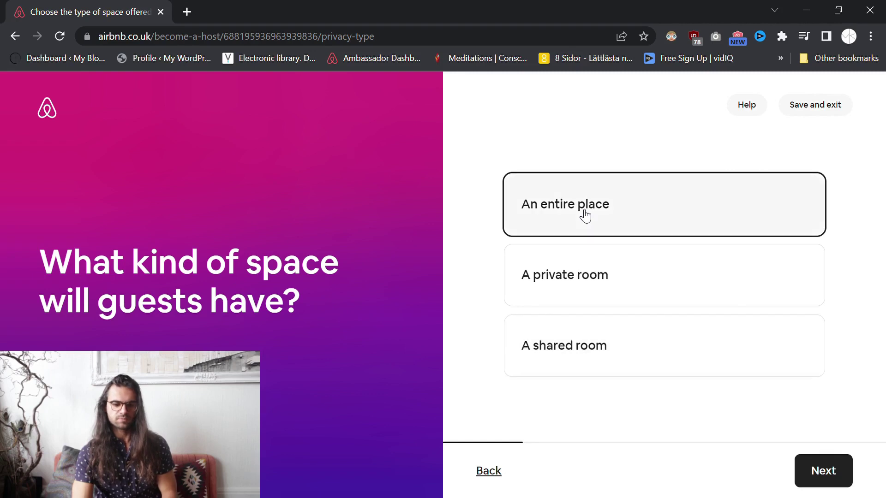
{"action": "left_click", "coordinate": [833, 471]}
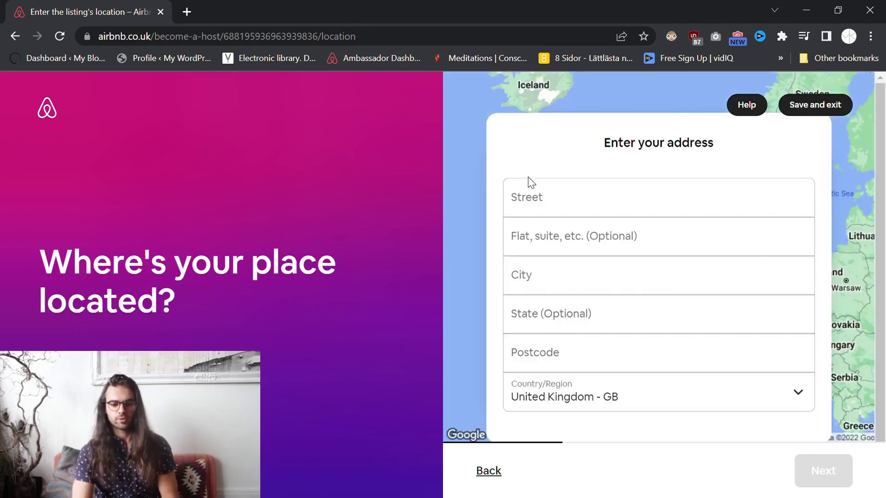
Enter the street address and pick the Malmö, Sweden suggestion to autofill city, postcode and country.
{"action": "left_click", "coordinate": [572, 210]}
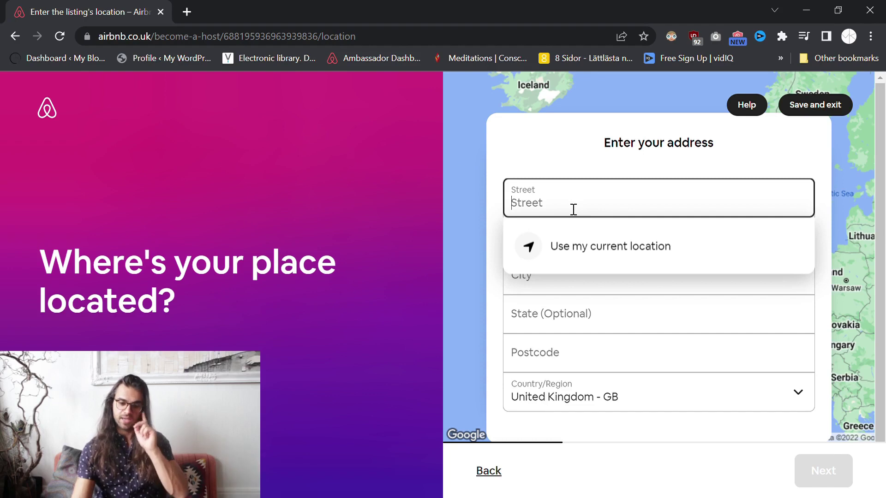
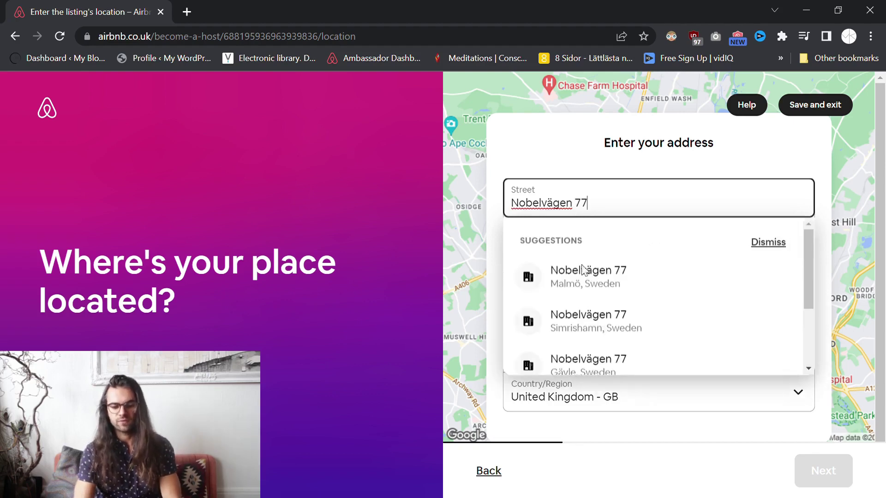
{"action": "left_click", "coordinate": [584, 273]}
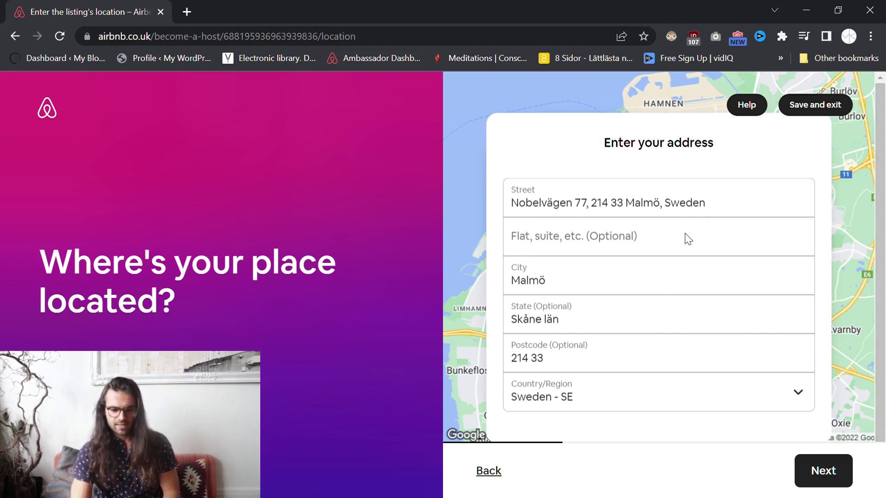
{"action": "left_click", "coordinate": [613, 213]}
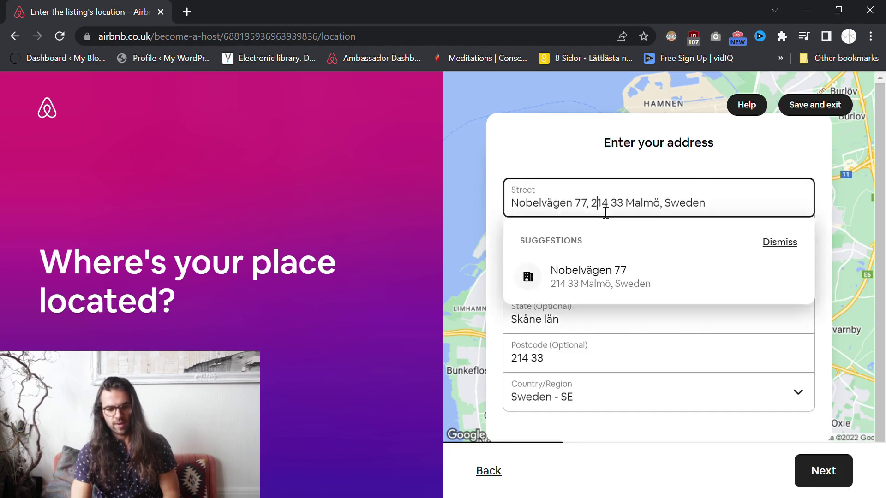
Dismiss the address suggestions and scroll down to the location-sharing option.
{"action": "left_click", "coordinate": [685, 326]}
{"action": "scroll", "coordinate": [573, 253], "scroll_direction": "down", "scroll_amount": 2}
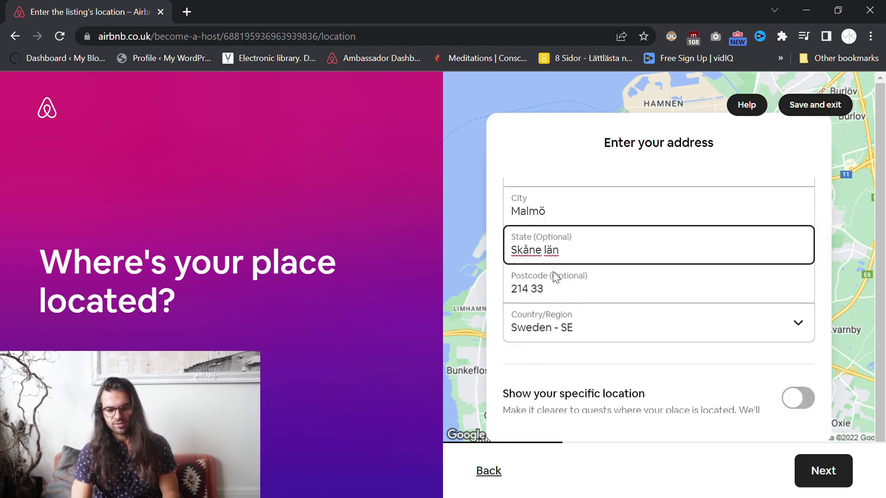
{"action": "scroll", "coordinate": [556, 276], "scroll_direction": "down", "scroll_amount": 3}
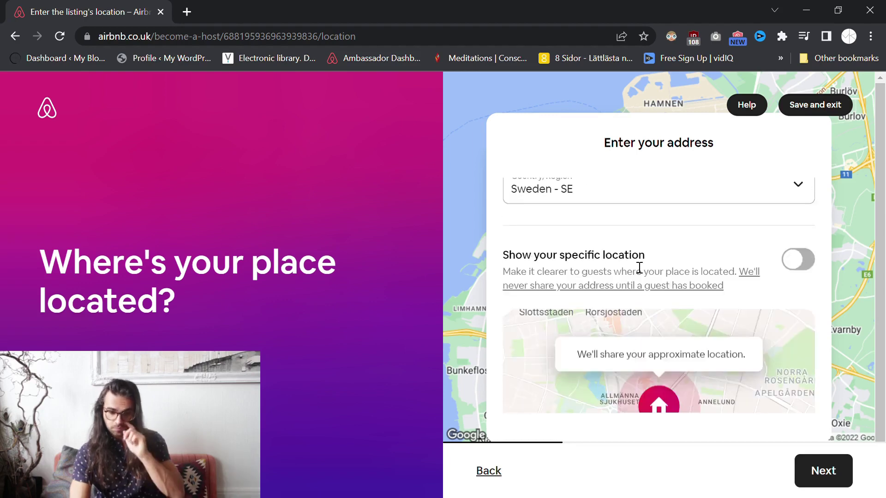
{"action": "left_click_drag", "start_coordinate": [881, 187], "coordinate": [880, 199]}
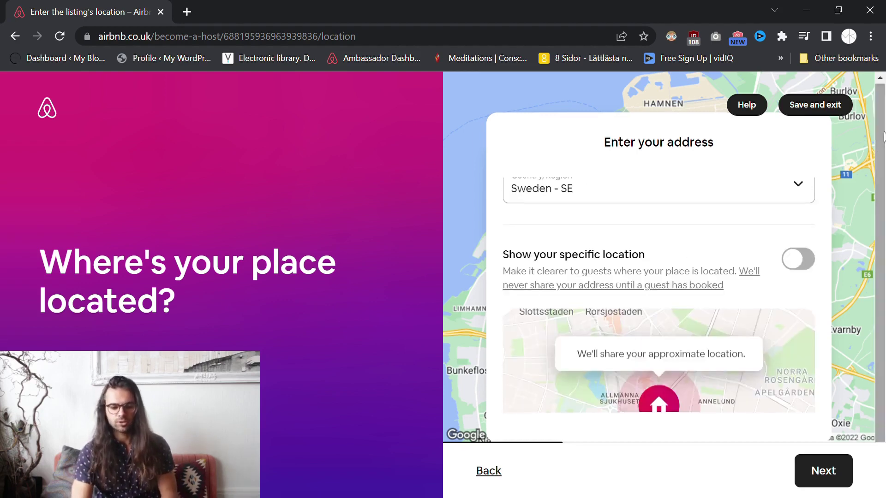
{"action": "left_click_drag", "start_coordinate": [511, 260], "coordinate": [658, 254]}
{"action": "left_click", "coordinate": [660, 253]}
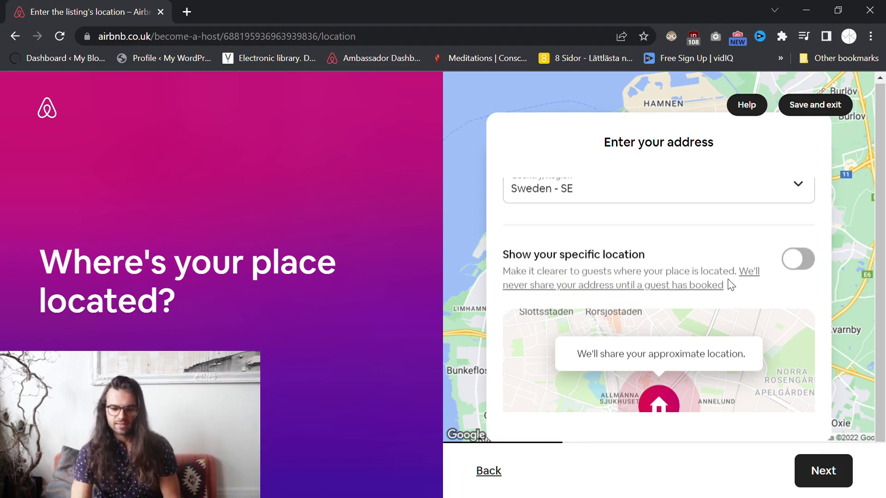
Turn Show your specific location on and back off, then continue to the pin step.
{"action": "left_click", "coordinate": [790, 260]}
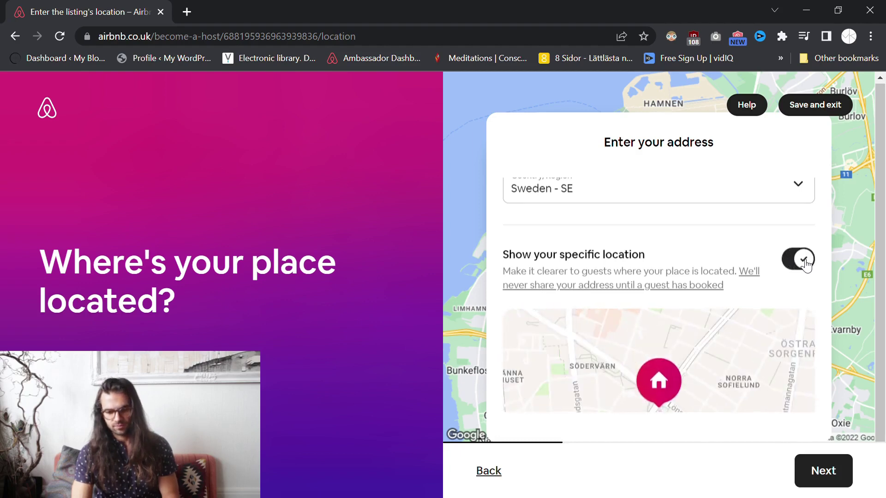
{"action": "left_click", "coordinate": [804, 264]}
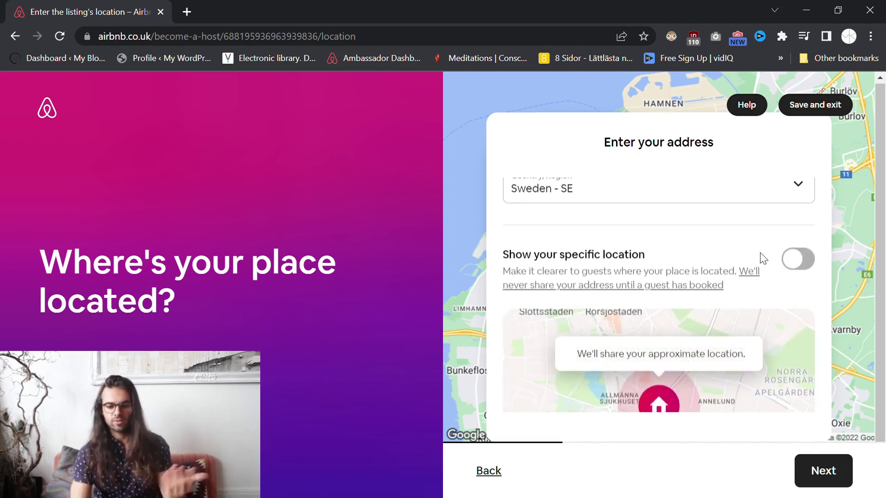
{"action": "scroll", "coordinate": [759, 252], "scroll_direction": "down", "scroll_amount": 2}
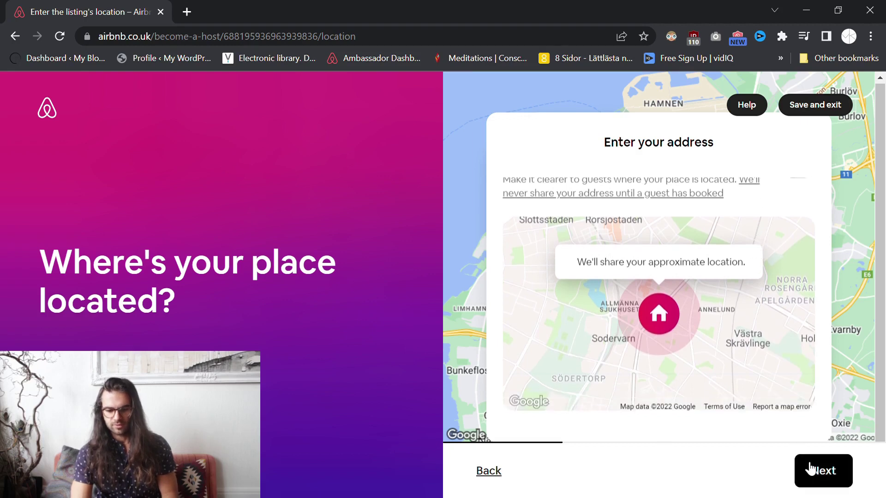
{"action": "left_click", "coordinate": [825, 474]}
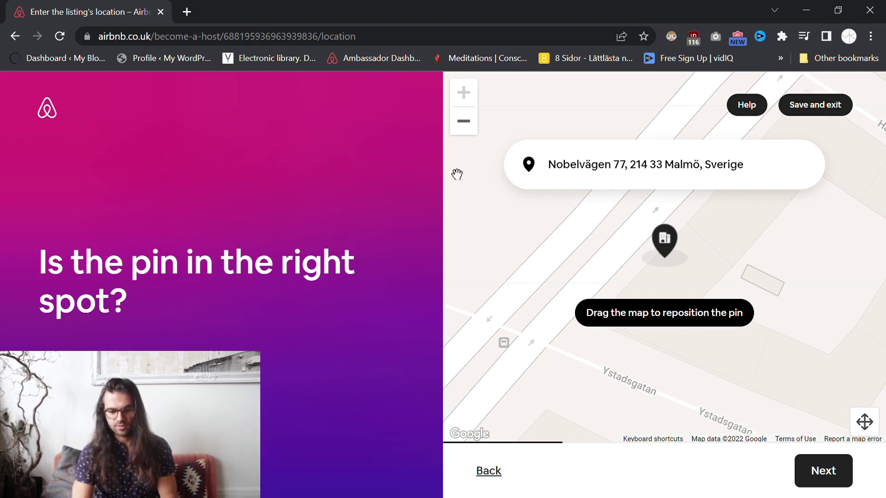
Zoom the pin map out one level, nudge it slightly, and accept the pin.
{"action": "left_click", "coordinate": [465, 123]}
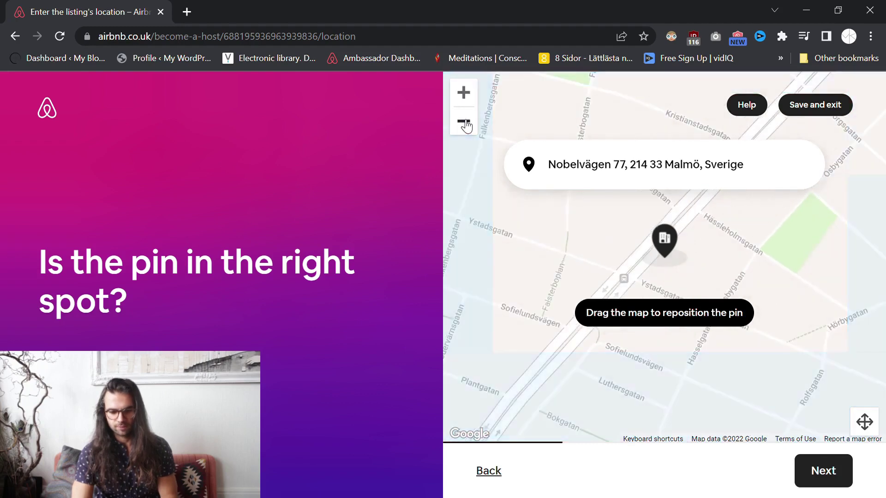
{"action": "left_click_drag", "start_coordinate": [627, 274], "coordinate": [625, 239]}
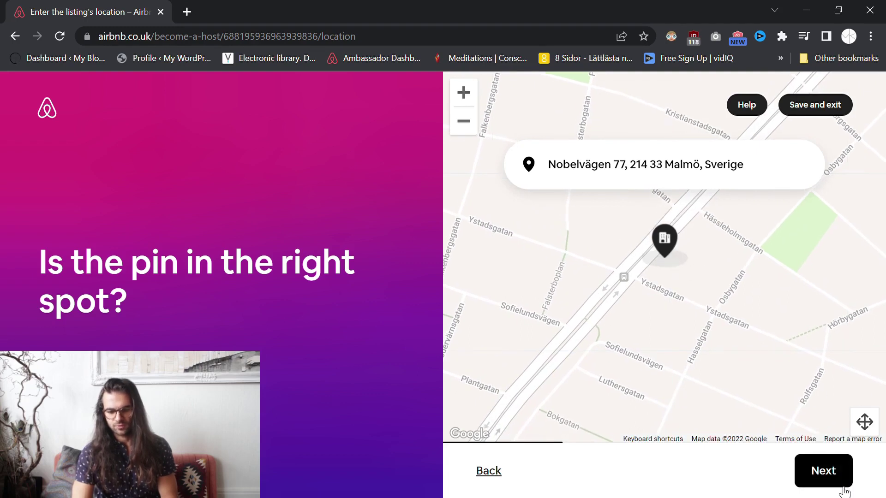
{"action": "left_click", "coordinate": [827, 472]}
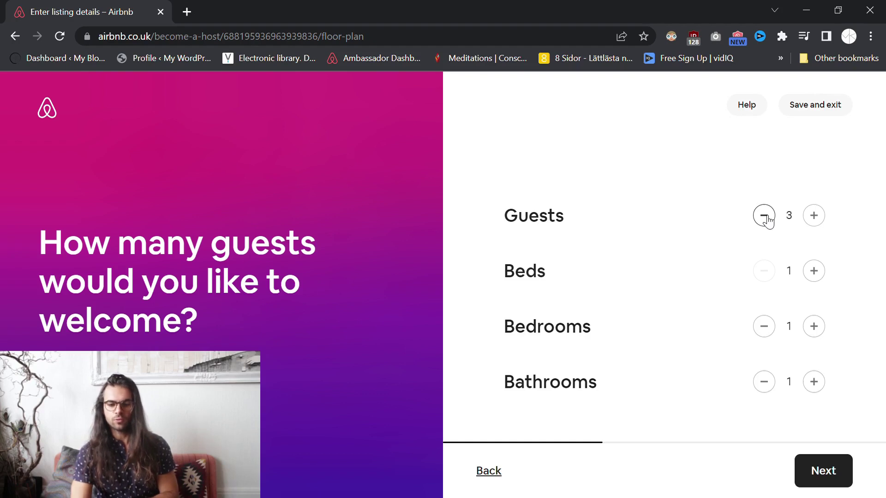
Lower guests from 3 to 2, keeping 1 bed, 1 bedroom and 1 bathroom, and continue.
{"action": "left_click", "coordinate": [764, 216]}
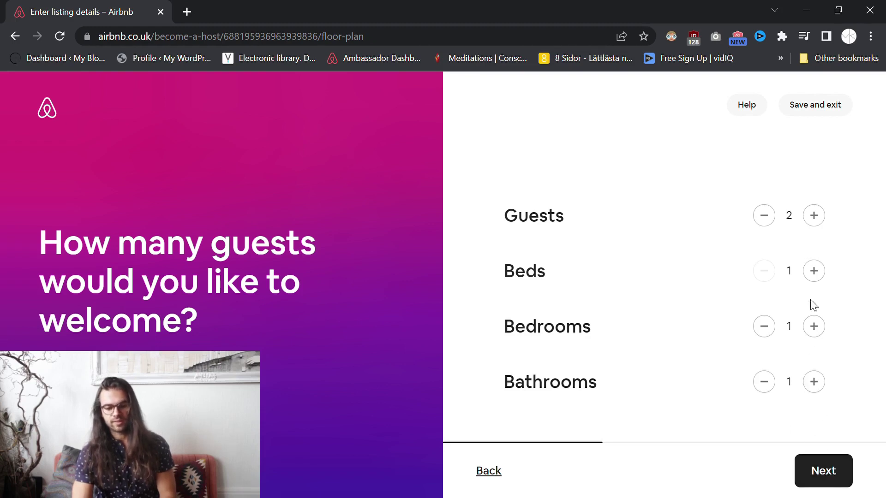
{"action": "left_click", "coordinate": [830, 476]}
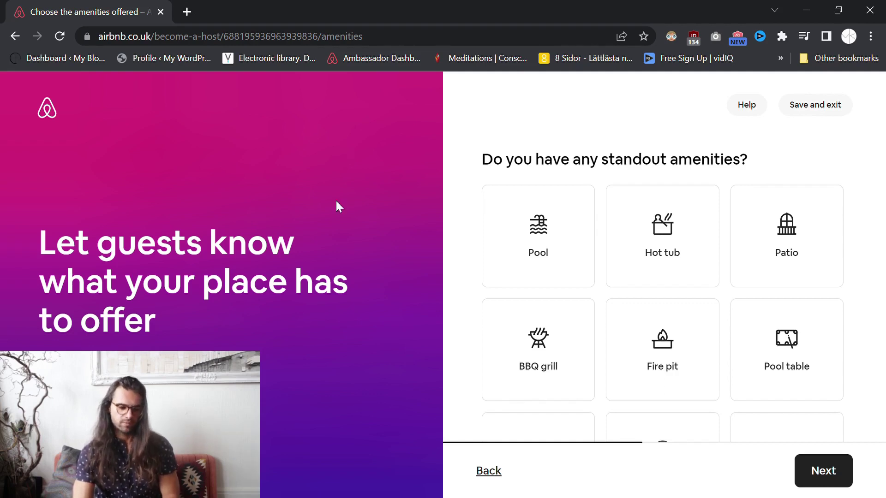
Browse the amenity cards and mark Hot tub and Kitchen.
{"action": "left_click_drag", "start_coordinate": [40, 239], "coordinate": [157, 325]}
{"action": "left_click", "coordinate": [90, 323]}
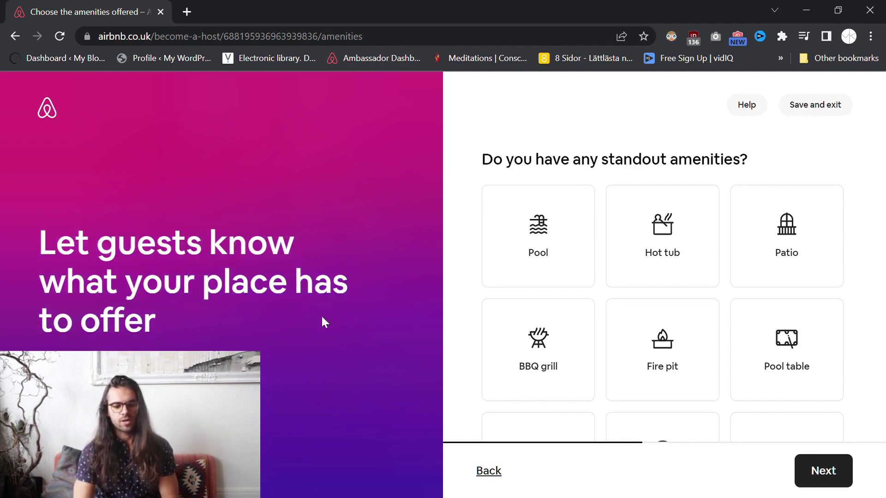
{"action": "left_click", "coordinate": [516, 245]}
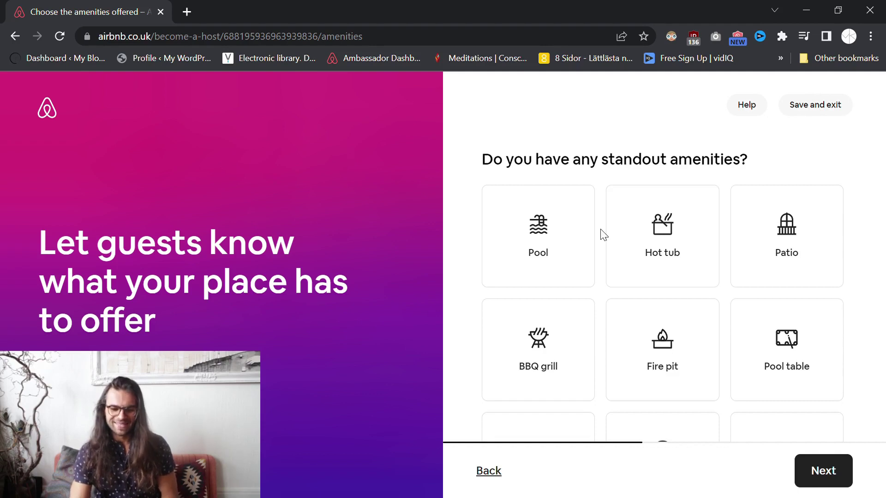
{"action": "scroll", "coordinate": [489, 244], "scroll_direction": "down", "scroll_amount": 1}
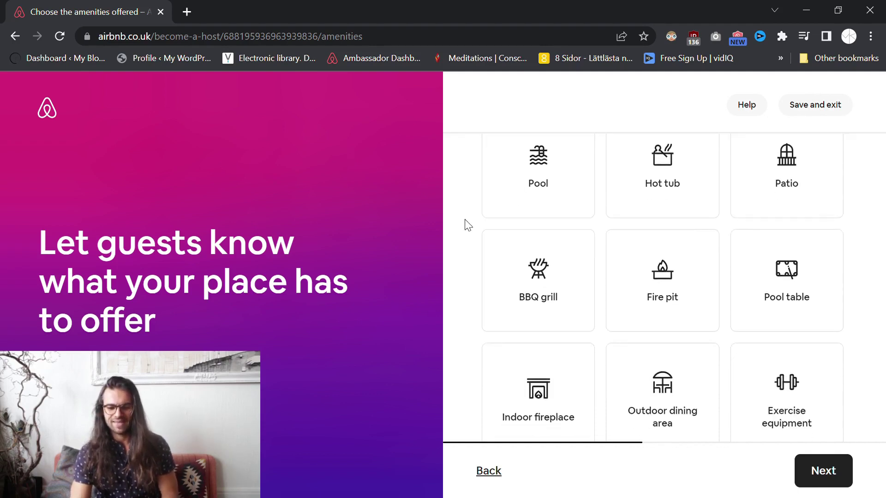
{"action": "scroll", "coordinate": [467, 225], "scroll_direction": "down", "scroll_amount": 1}
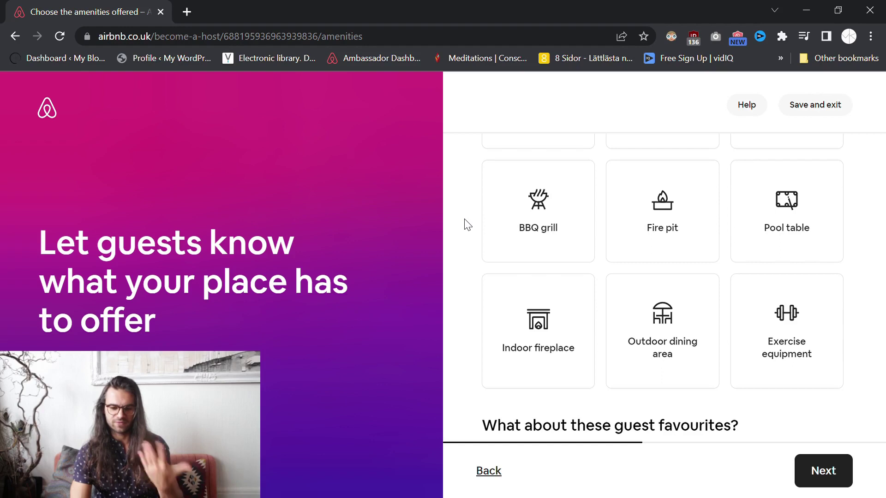
{"action": "scroll", "coordinate": [467, 224], "scroll_direction": "down", "scroll_amount": 1}
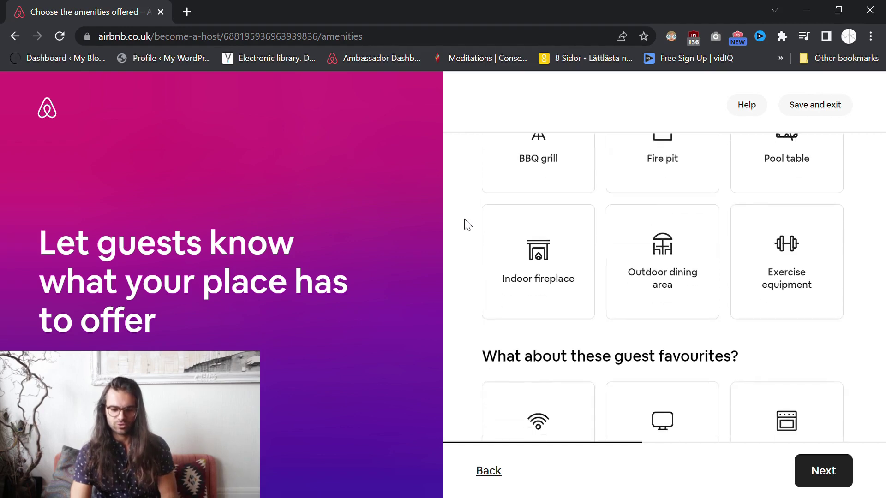
{"action": "scroll", "coordinate": [467, 225], "scroll_direction": "up", "scroll_amount": 3}
{"action": "scroll", "coordinate": [464, 224], "scroll_direction": "down", "scroll_amount": 4}
{"action": "scroll", "coordinate": [463, 224], "scroll_direction": "up", "scroll_amount": 3}
{"action": "left_click", "coordinate": [613, 199]}
{"action": "scroll", "coordinate": [473, 206], "scroll_direction": "down", "scroll_amount": 4}
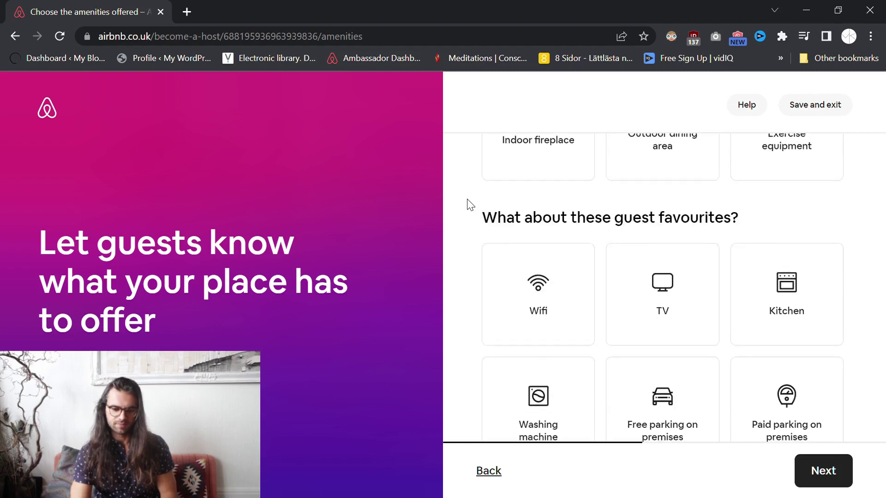
{"action": "scroll", "coordinate": [470, 204], "scroll_direction": "down", "scroll_amount": 1}
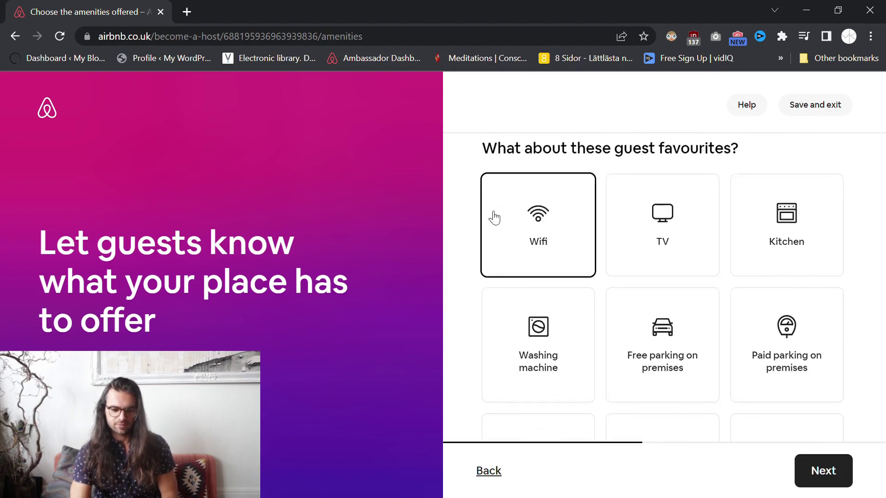
{"action": "left_click", "coordinate": [785, 235]}
Add Paid parking on premises, Dedicated workspace and First aid kit, then continue.
{"action": "scroll", "coordinate": [579, 231], "scroll_direction": "down", "scroll_amount": 2}
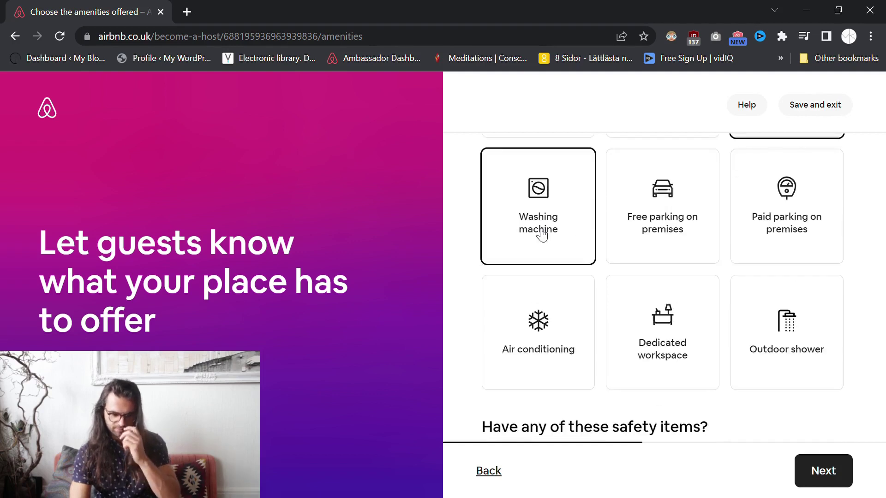
{"action": "scroll", "coordinate": [542, 234], "scroll_direction": "up", "scroll_amount": 1}
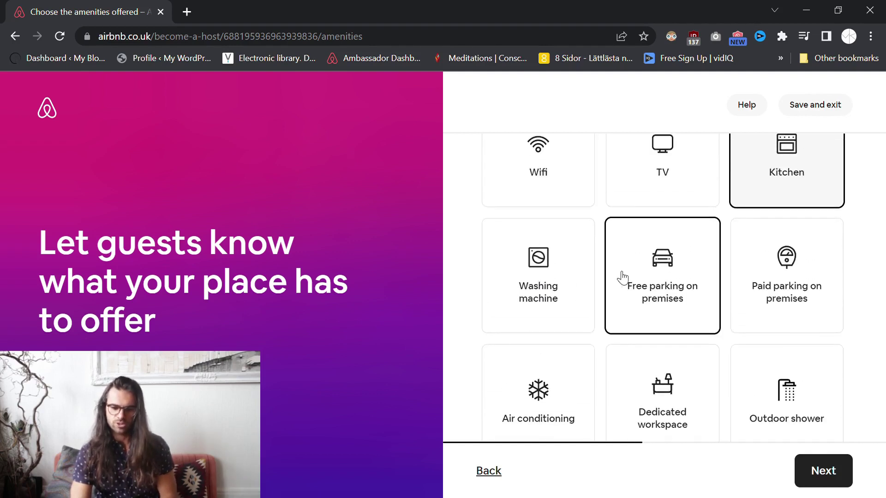
{"action": "left_click", "coordinate": [784, 280]}
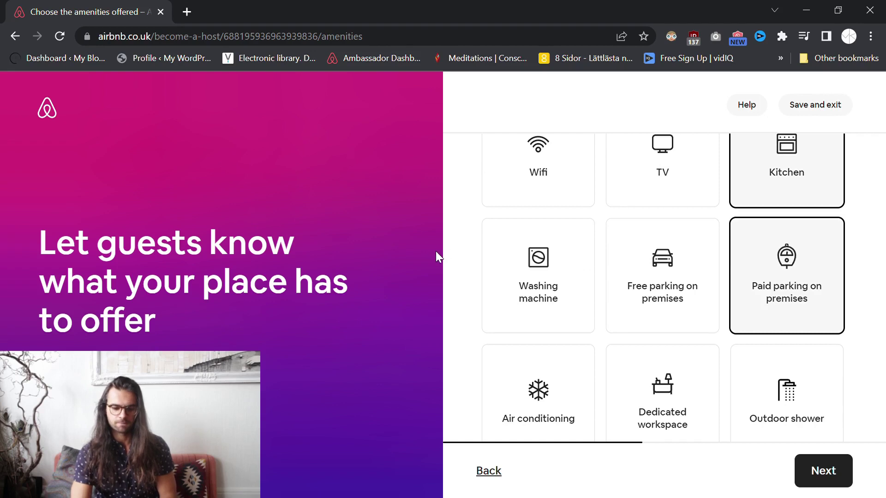
{"action": "scroll", "coordinate": [482, 259], "scroll_direction": "down", "scroll_amount": 1}
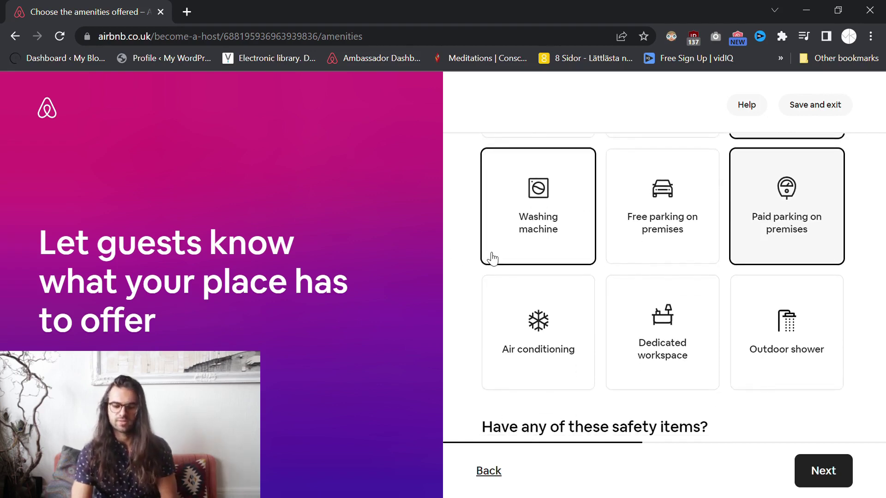
{"action": "scroll", "coordinate": [492, 258], "scroll_direction": "down", "scroll_amount": 1}
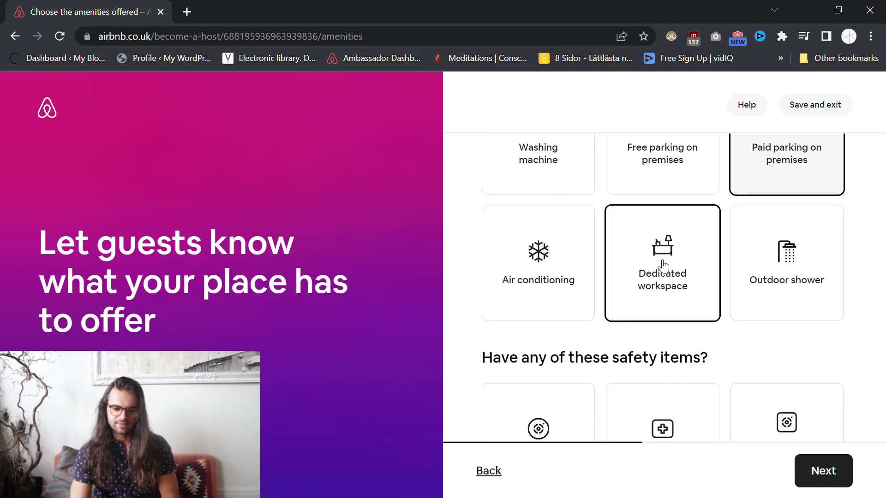
{"action": "left_click", "coordinate": [663, 266]}
{"action": "scroll", "coordinate": [488, 257], "scroll_direction": "down", "scroll_amount": 3}
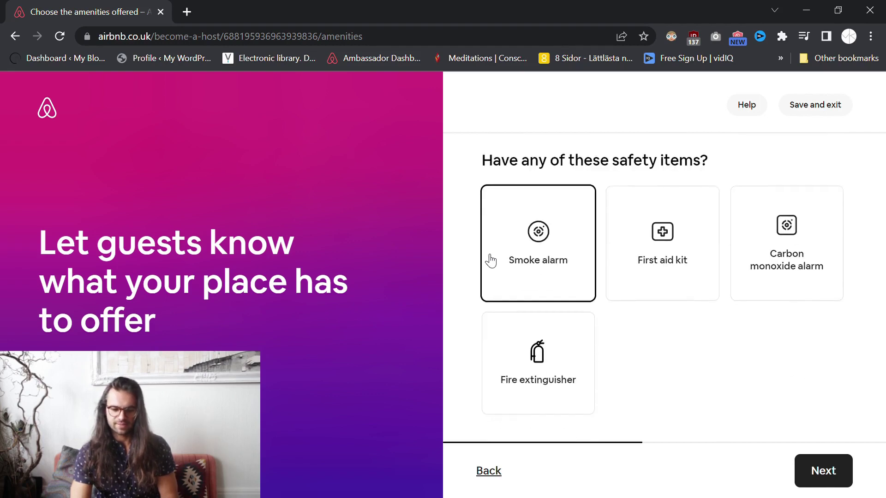
{"action": "left_click", "coordinate": [662, 252]}
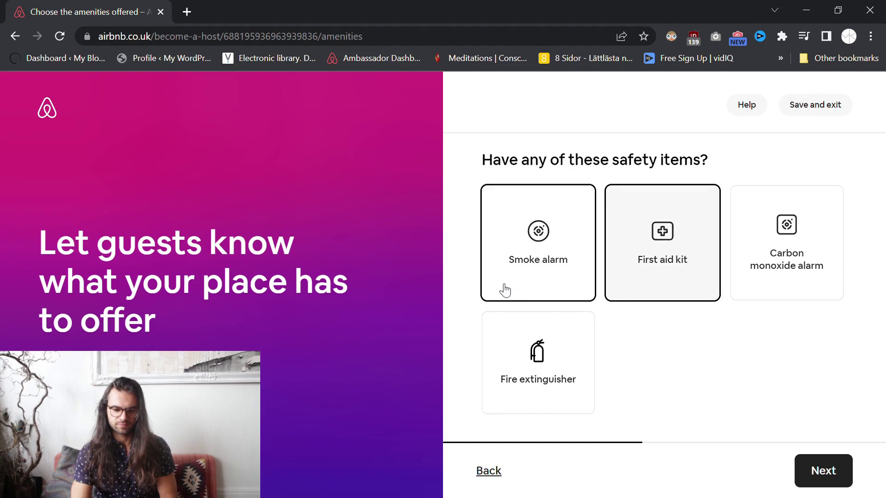
{"action": "left_click", "coordinate": [837, 473]}
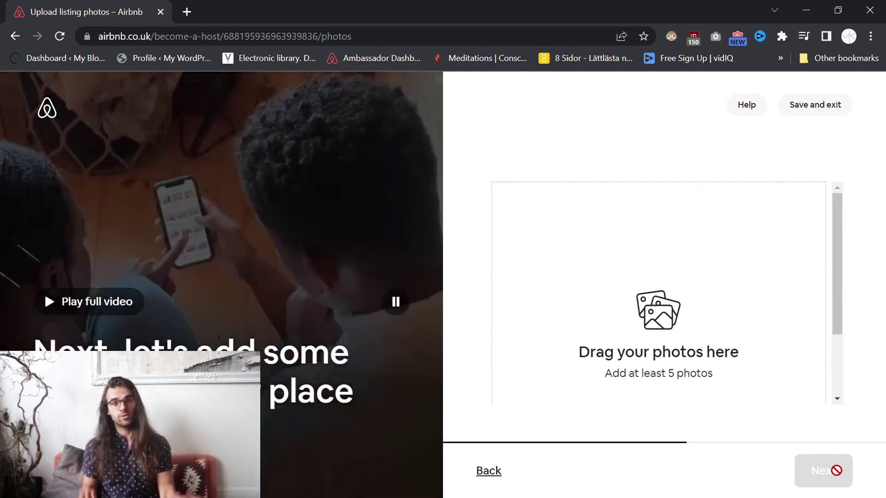
Pause the intro video on the photo upload step.
{"action": "left_click", "coordinate": [395, 300]}
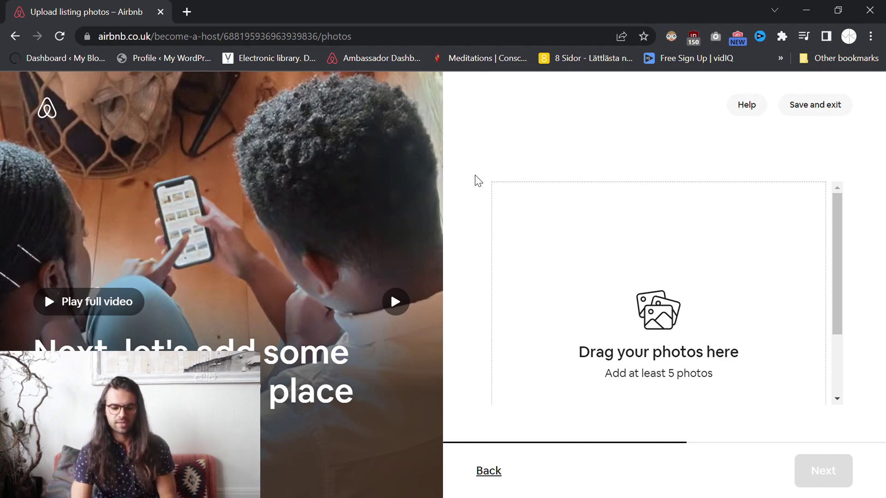
{"action": "scroll", "coordinate": [625, 301], "scroll_direction": "down", "scroll_amount": 2}
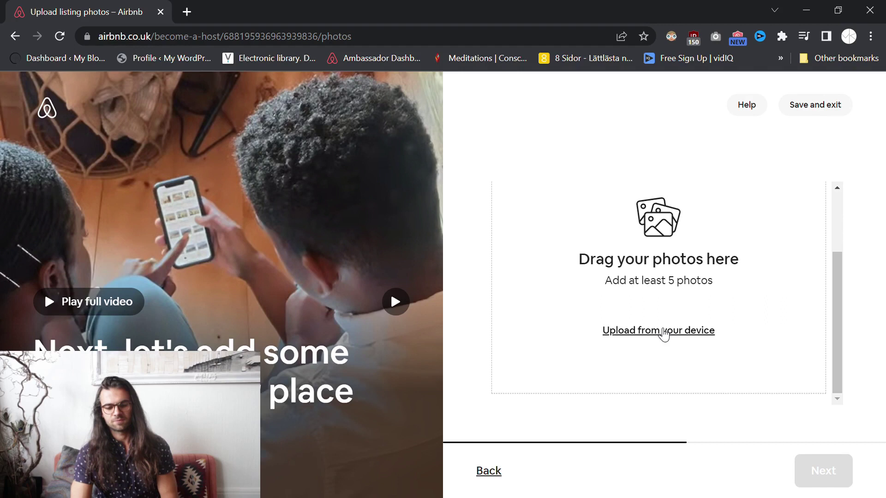
{"action": "scroll", "coordinate": [652, 310], "scroll_direction": "up", "scroll_amount": 2}
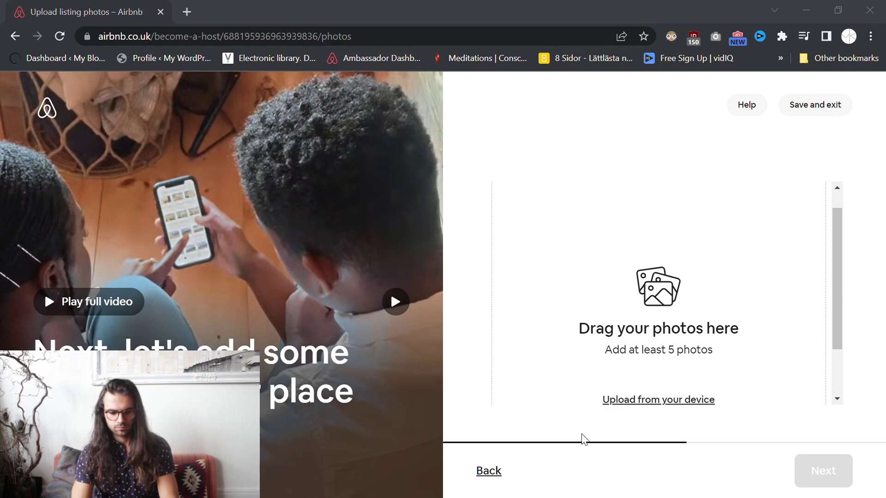
Drop image files onto the upload area twice, dismissing the JPEG/PNG file-type error each time.
{"action": "left_click_drag", "start_coordinate": [582, 438], "coordinate": [580, 436]}
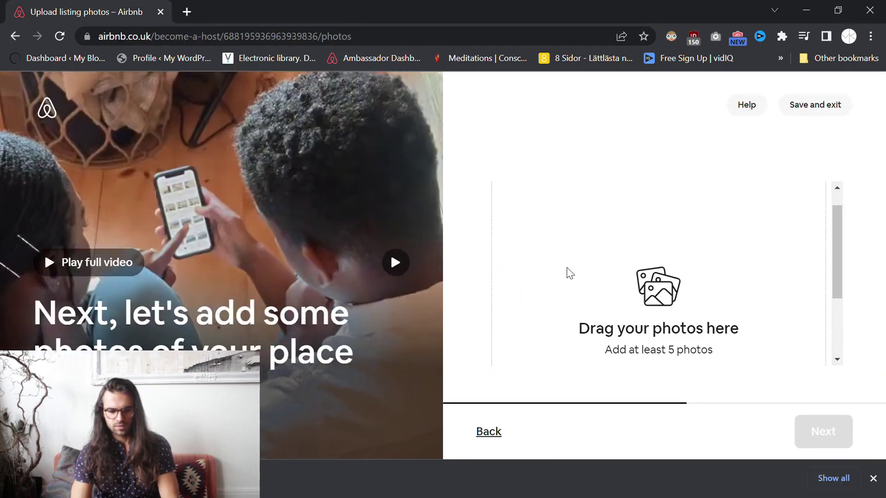
{"action": "scroll", "coordinate": [685, 285], "scroll_direction": "down", "scroll_amount": 2}
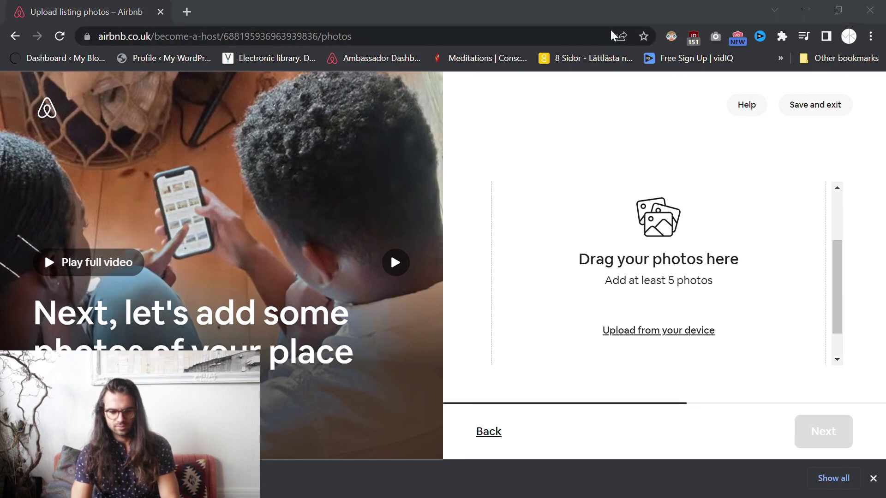
{"action": "left_click_drag", "start_coordinate": [286, 182], "coordinate": [669, 244]}
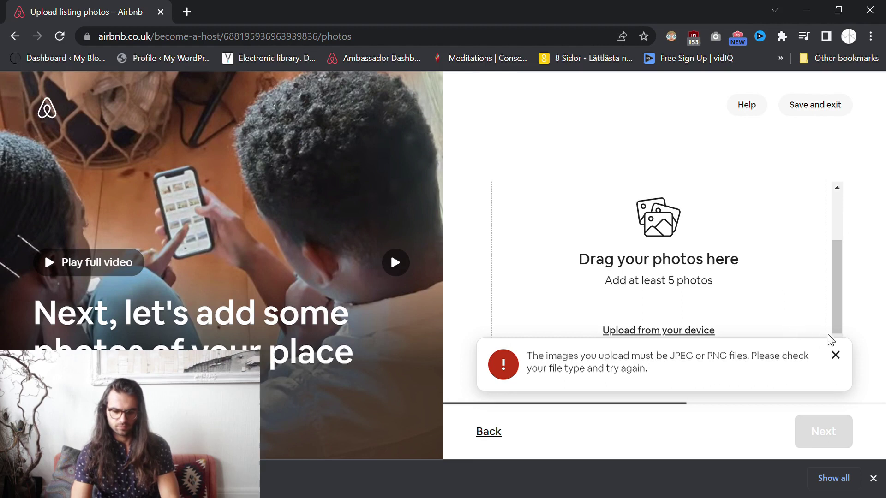
{"action": "left_click", "coordinate": [835, 355]}
{"action": "scroll", "coordinate": [749, 291], "scroll_direction": "up", "scroll_amount": 3}
{"action": "scroll", "coordinate": [752, 291], "scroll_direction": "down", "scroll_amount": 4}
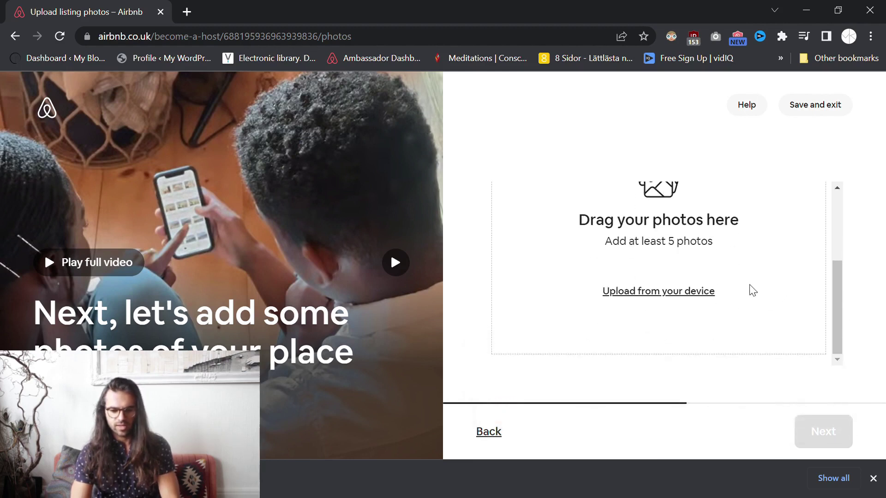
{"action": "scroll", "coordinate": [750, 291], "scroll_direction": "up", "scroll_amount": 3}
{"action": "scroll", "coordinate": [540, 291], "scroll_direction": "down", "scroll_amount": 3}
{"action": "scroll", "coordinate": [541, 290], "scroll_direction": "up", "scroll_amount": 3}
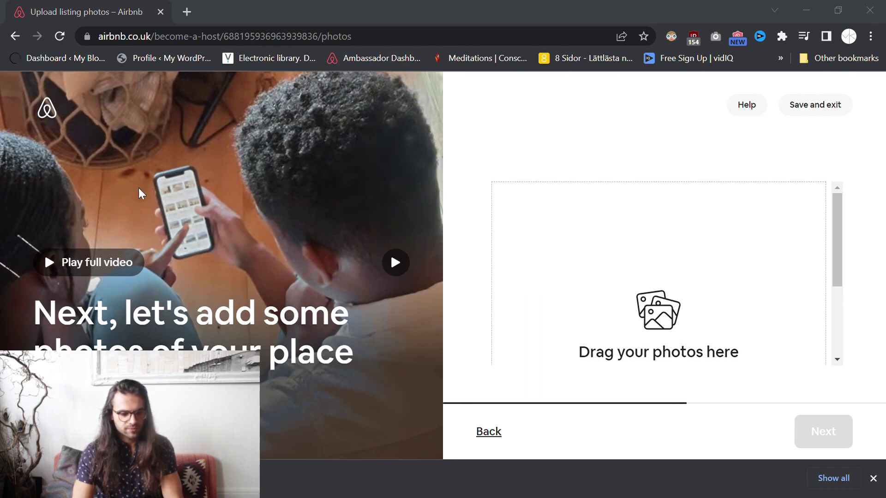
{"action": "left_click_drag", "start_coordinate": [156, 194], "coordinate": [629, 275]}
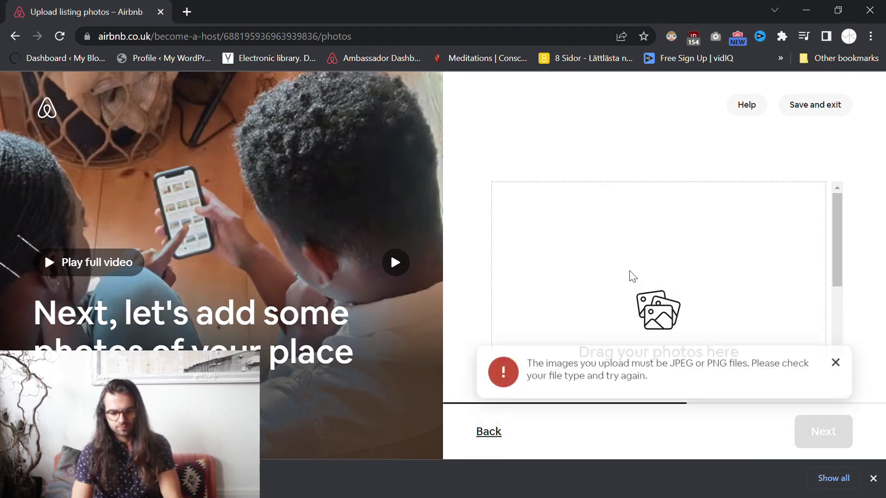
{"action": "left_click", "coordinate": [835, 355]}
{"action": "scroll", "coordinate": [652, 283], "scroll_direction": "down", "scroll_amount": 3}
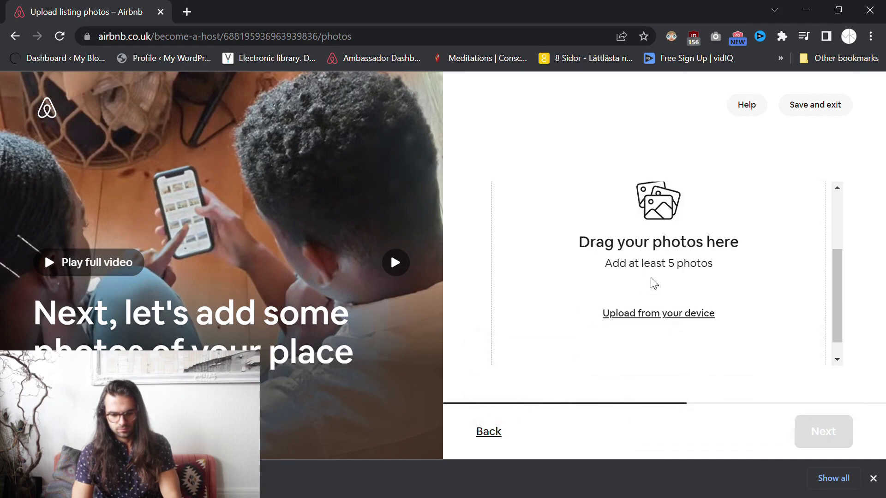
Upload five flat photos from the device, with the living-room shot as cover, and close the downloads bar.
{"action": "left_click", "coordinate": [667, 292]}
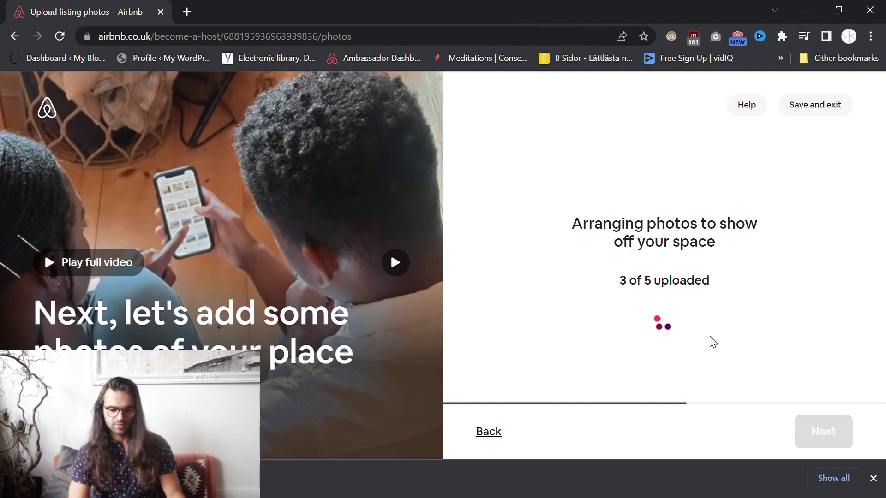
{"action": "left_click", "coordinate": [873, 478]}
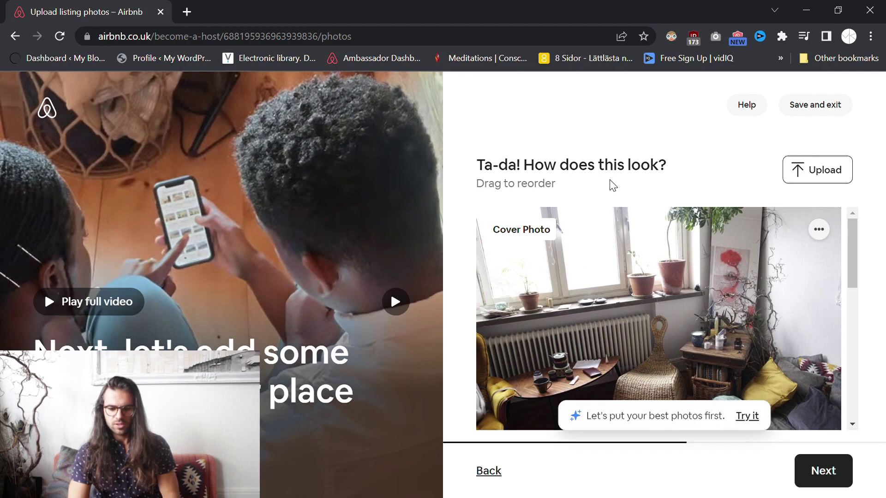
{"action": "scroll", "coordinate": [611, 212], "scroll_direction": "down", "scroll_amount": 5}
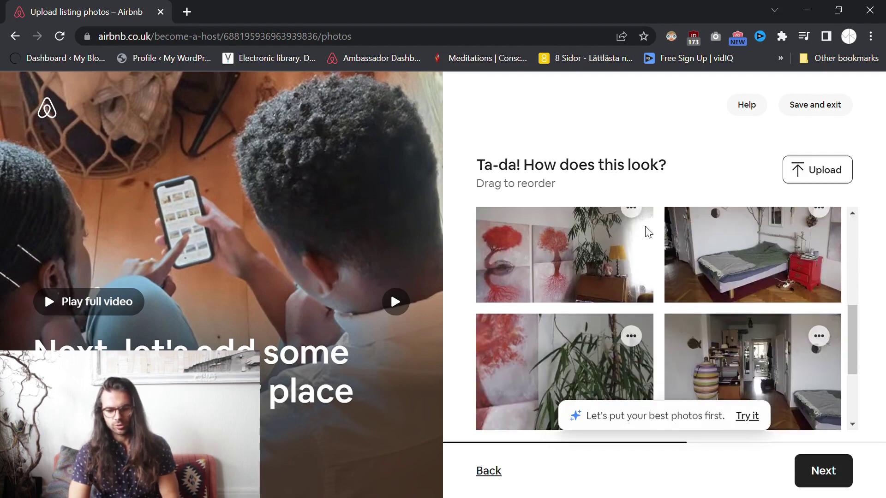
{"action": "scroll", "coordinate": [648, 231], "scroll_direction": "up", "scroll_amount": 5}
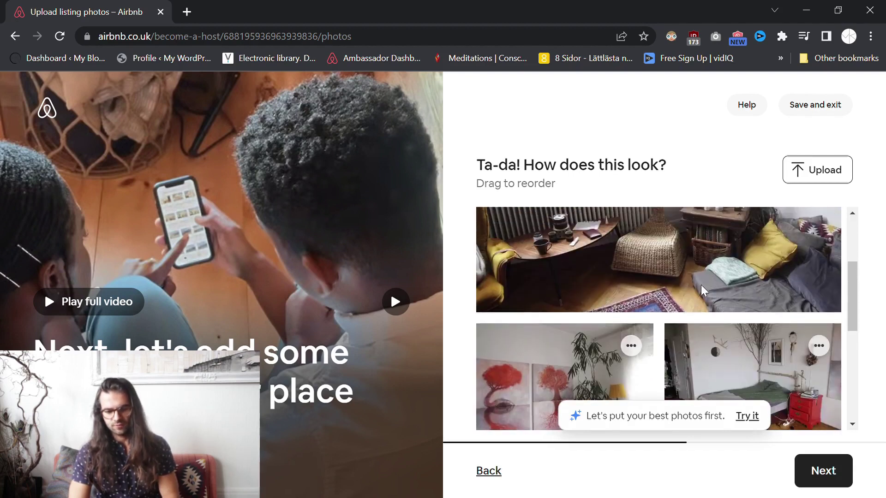
{"action": "scroll", "coordinate": [687, 286], "scroll_direction": "down", "scroll_amount": 3}
{"action": "scroll", "coordinate": [609, 323], "scroll_direction": "down", "scroll_amount": 2}
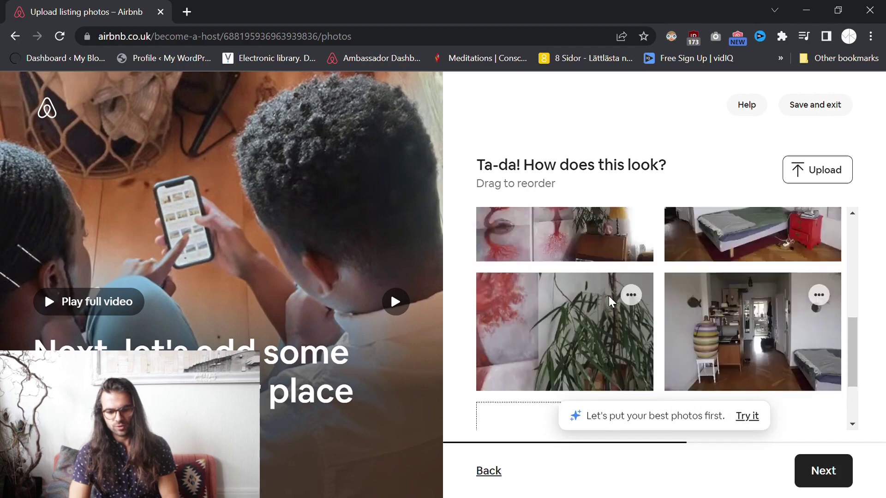
{"action": "scroll", "coordinate": [623, 276], "scroll_direction": "up", "scroll_amount": 2}
{"action": "scroll", "coordinate": [629, 270], "scroll_direction": "up", "scroll_amount": 4}
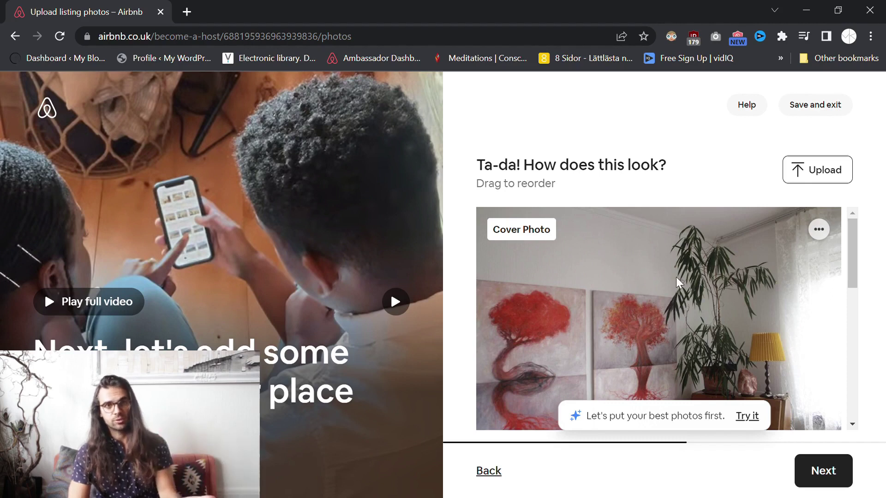
{"action": "scroll", "coordinate": [676, 277], "scroll_direction": "down", "scroll_amount": 5}
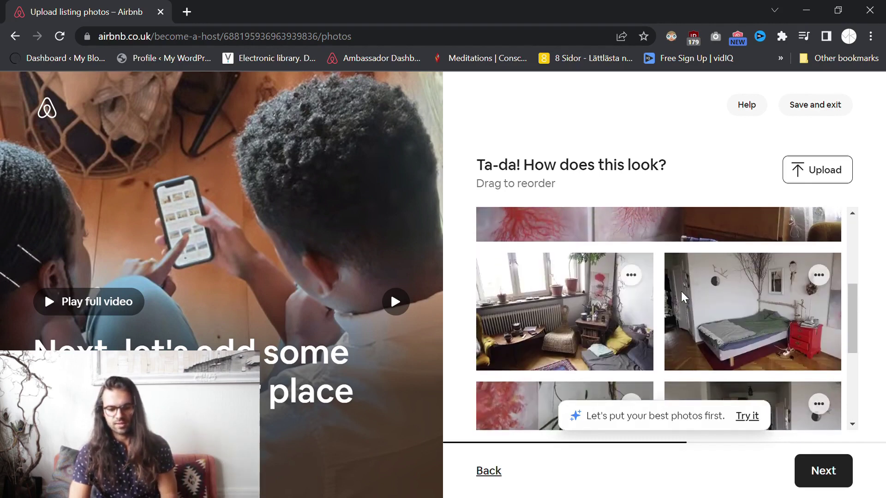
{"action": "scroll", "coordinate": [537, 292], "scroll_direction": "up", "scroll_amount": 5}
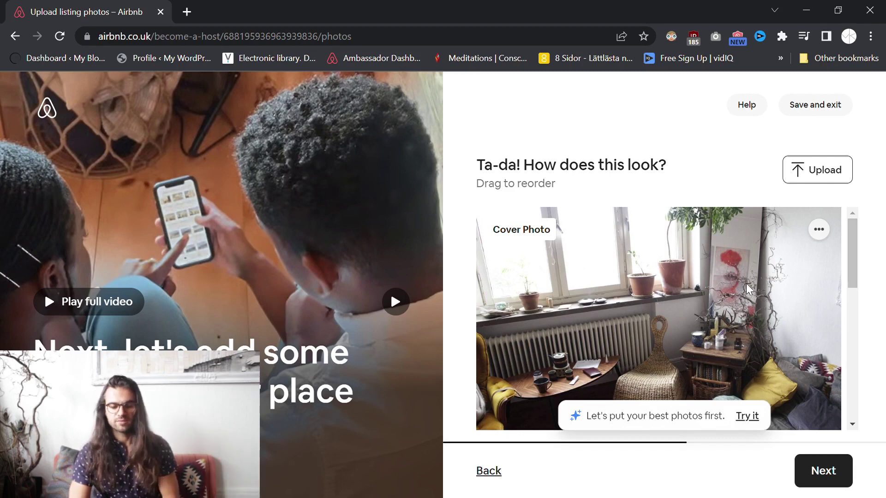
{"action": "left_click_drag", "start_coordinate": [849, 275], "coordinate": [843, 359]}
{"action": "scroll", "coordinate": [567, 318], "scroll_direction": "down", "scroll_amount": 2}
{"action": "scroll", "coordinate": [559, 316], "scroll_direction": "up", "scroll_amount": 10}
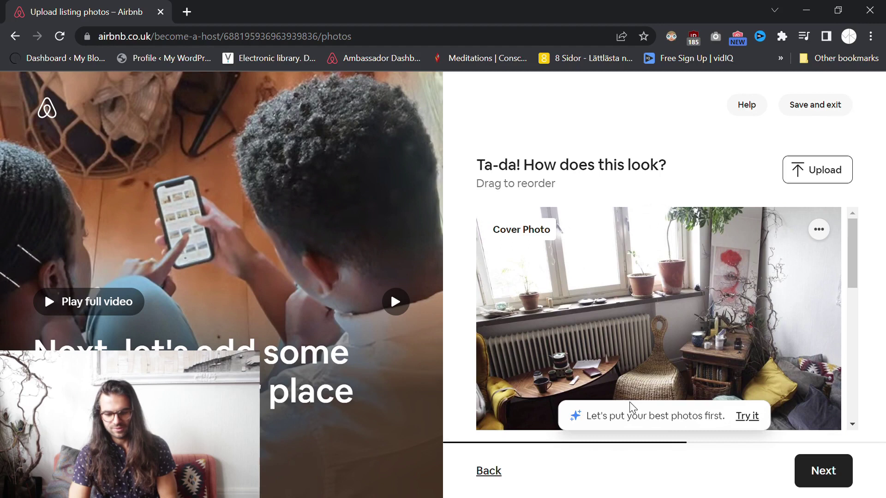
{"action": "left_click_drag", "start_coordinate": [849, 256], "coordinate": [855, 383]}
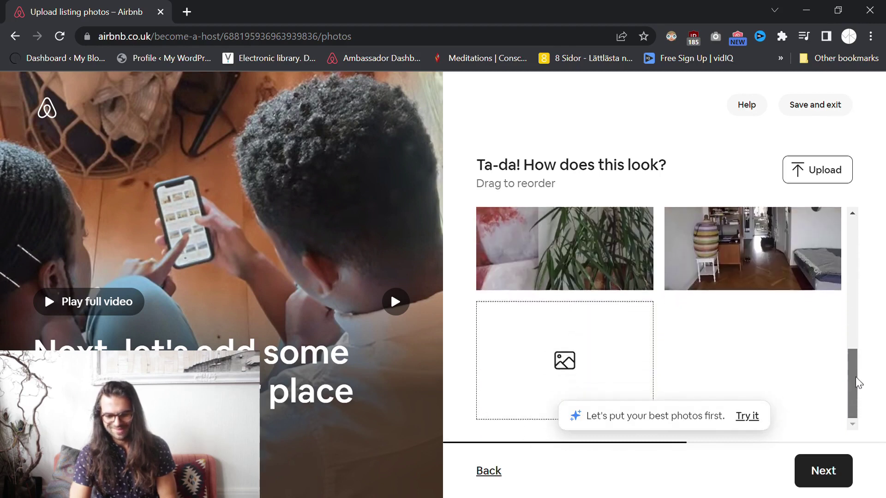
{"action": "scroll", "coordinate": [845, 386], "scroll_direction": "up", "scroll_amount": 6}
{"action": "scroll", "coordinate": [693, 294], "scroll_direction": "down", "scroll_amount": 5}
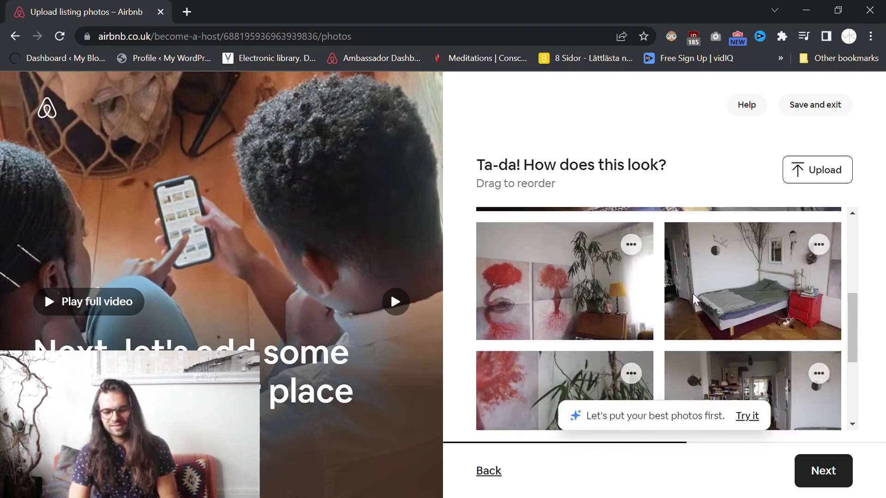
{"action": "scroll", "coordinate": [692, 294], "scroll_direction": "up", "scroll_amount": 8}
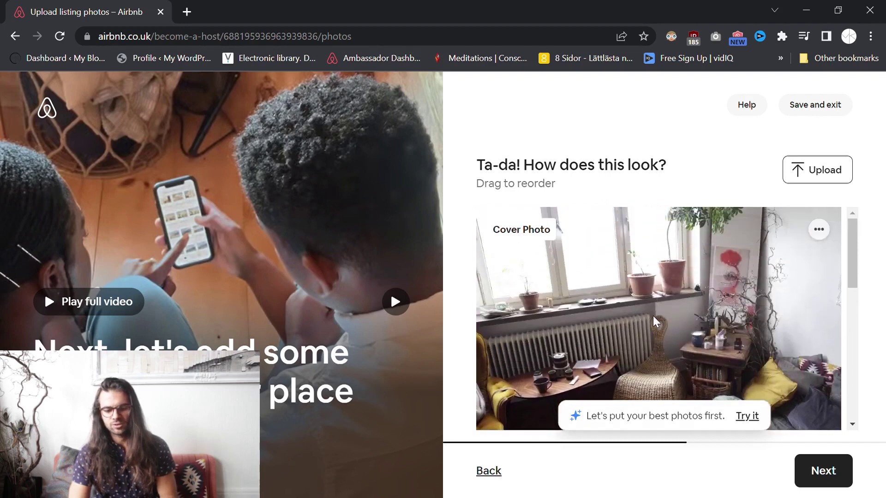
Caption the cover photo 'Here is this tiny cozy corner of mine.' and save it.
{"action": "left_click", "coordinate": [819, 230]}
{"action": "left_click", "coordinate": [763, 264]}
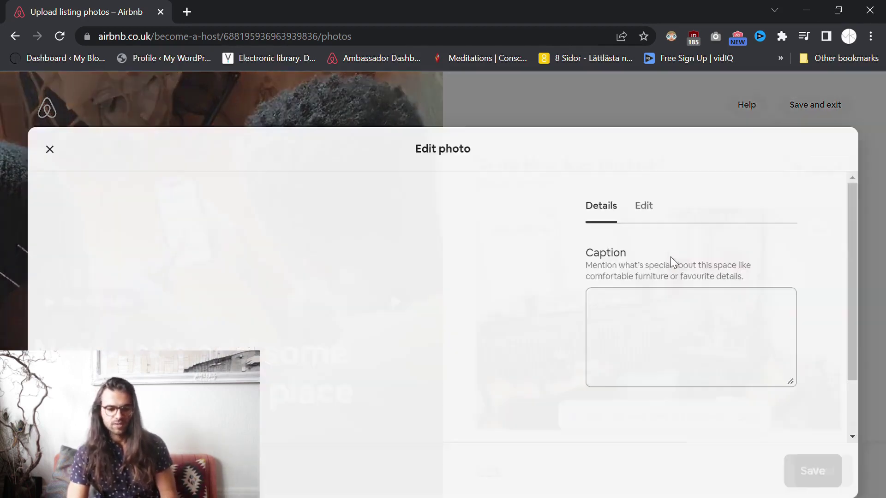
{"action": "left_click", "coordinate": [654, 283]}
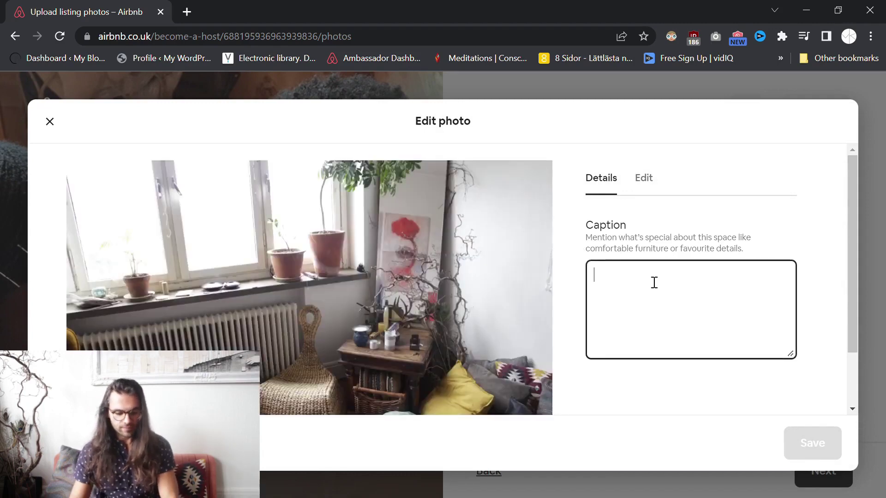
{"action": "type", "text": "Here is "}
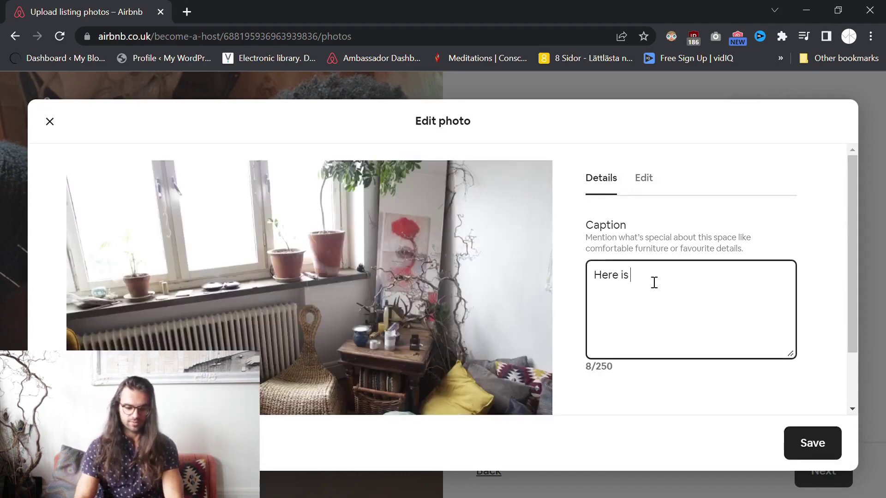
{"action": "type", "text": "this tony"}
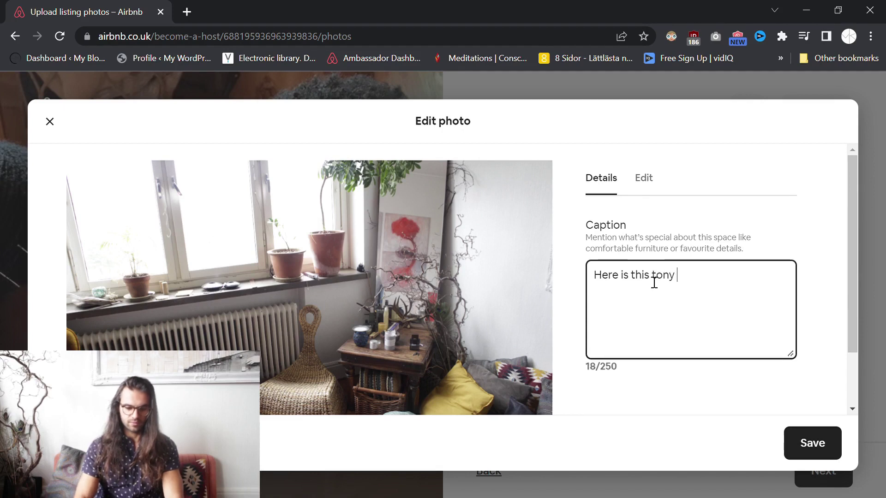
{"action": "double_click", "coordinate": [654, 282]}
{"action": "type", "text": "tiy"}
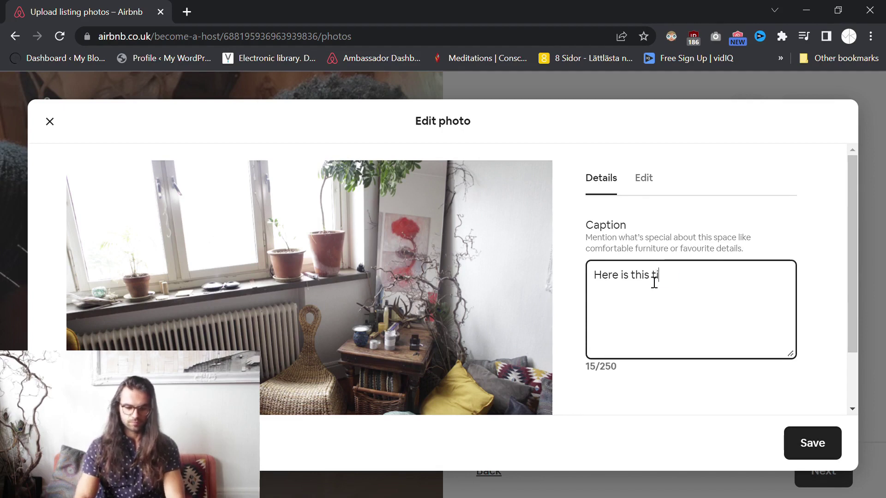
{"action": "key", "text": "BackSpace"}
{"action": "key", "text": "BackSpace"}
{"action": "key", "text": "BackSpace"}
{"action": "type", "text": "iny co"}
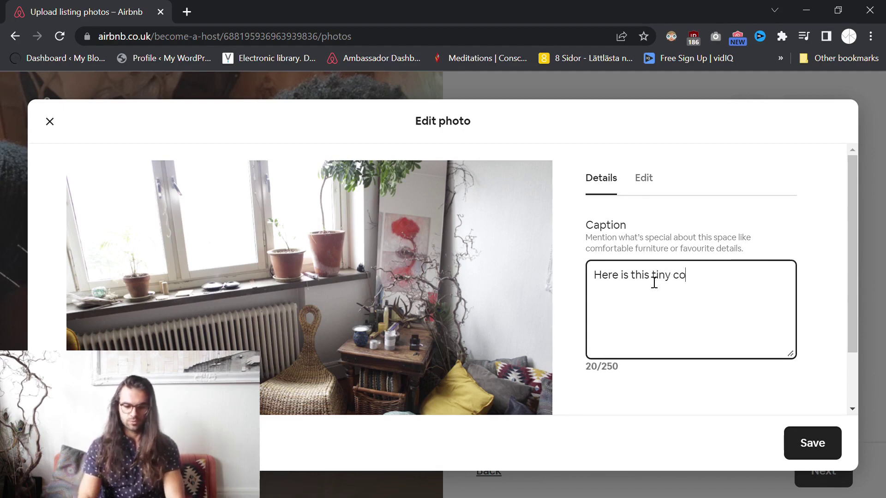
{"action": "type", "text": "zy corner "}
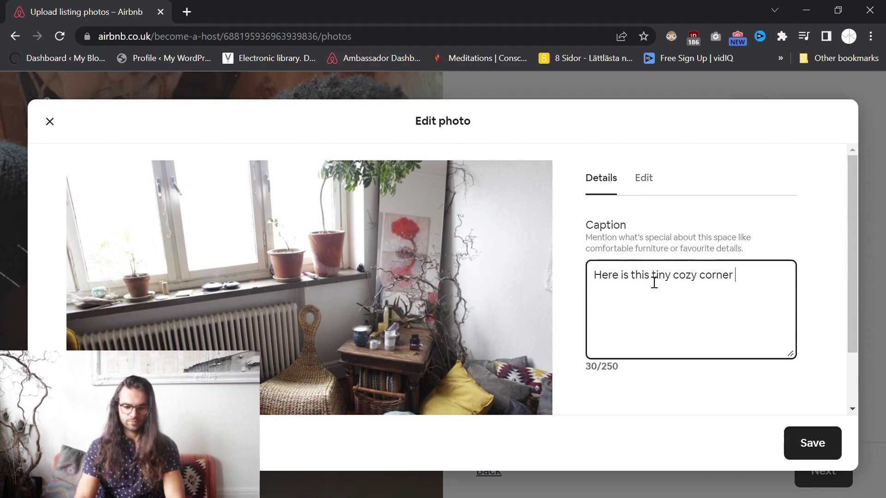
{"action": "type", "text": "of mine."}
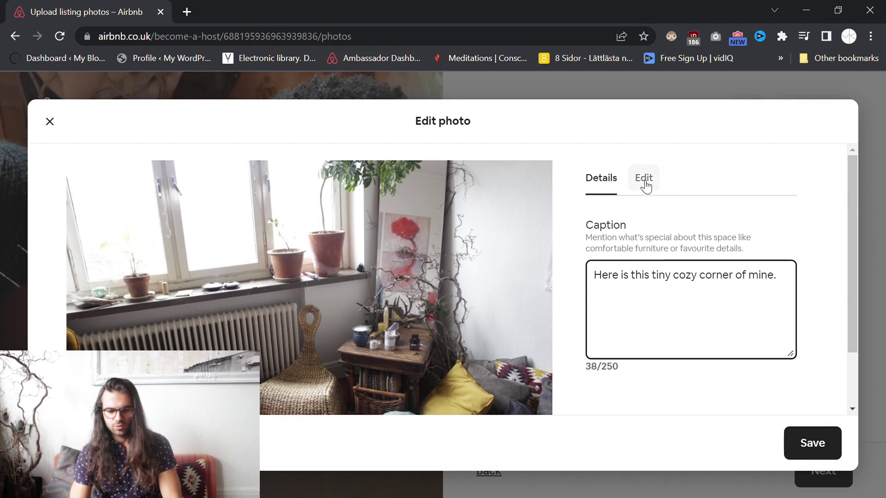
{"action": "left_click", "coordinate": [817, 439]}
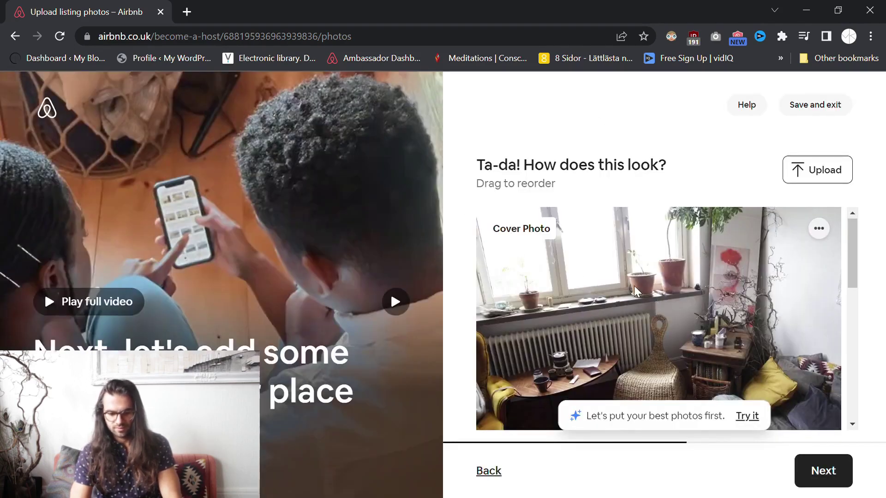
Open the ••• menu on the captioned living-room cover photo.
{"action": "scroll", "coordinate": [857, 272], "scroll_direction": "down", "scroll_amount": 1}
{"action": "scroll", "coordinate": [856, 281], "scroll_direction": "up", "scroll_amount": 1}
{"action": "scroll", "coordinate": [854, 287], "scroll_direction": "down", "scroll_amount": 1}
{"action": "scroll", "coordinate": [757, 300], "scroll_direction": "up", "scroll_amount": 1}
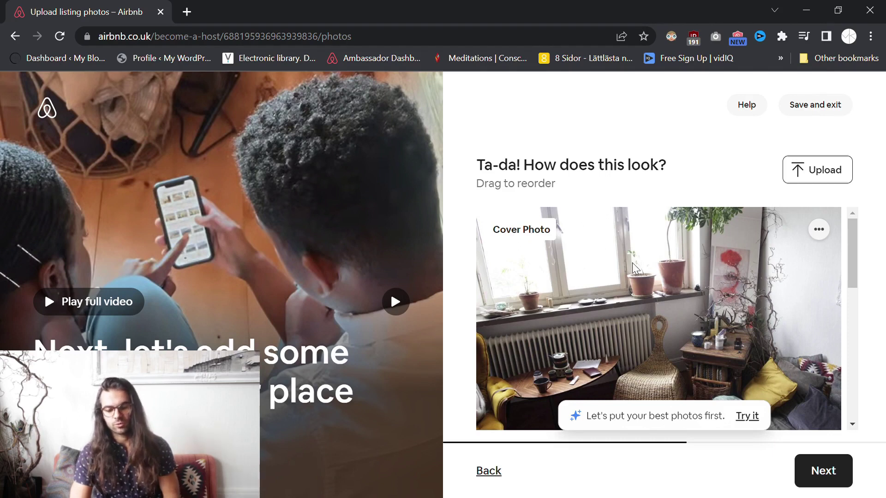
{"action": "left_click", "coordinate": [825, 232]}
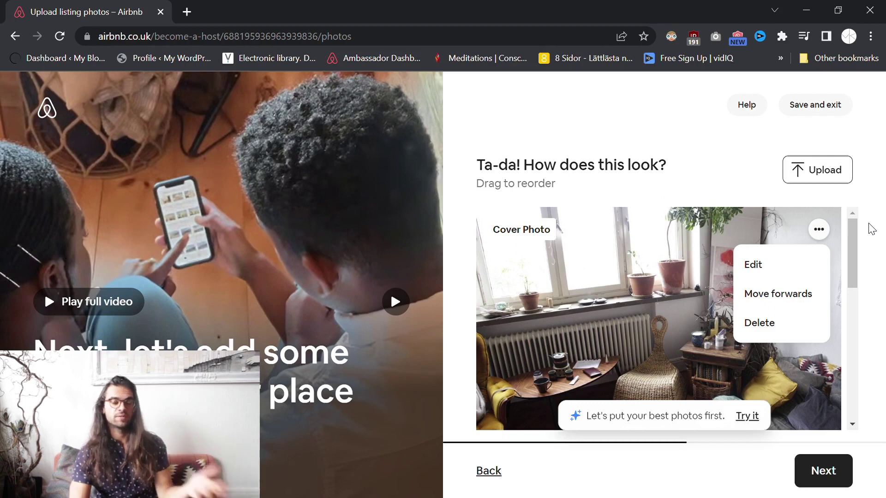
In the cover photo's Edit tab, turn Enhance photo on, lower contrast and slightly lower brightness.
{"action": "left_click", "coordinate": [775, 259]}
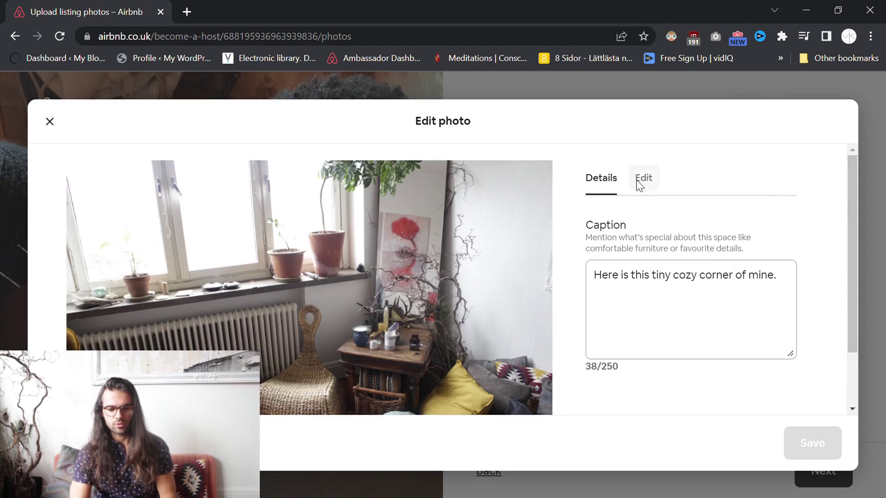
{"action": "left_click", "coordinate": [644, 178]}
{"action": "left_click", "coordinate": [782, 236]}
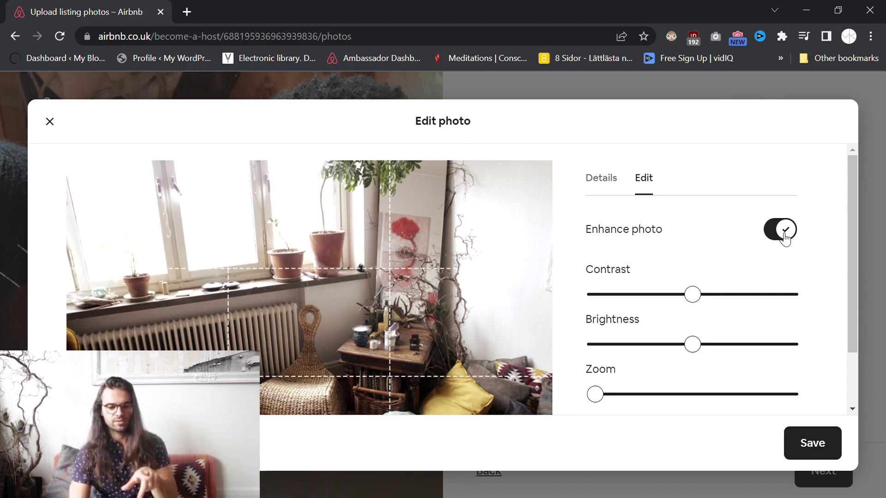
{"action": "left_click", "coordinate": [785, 239]}
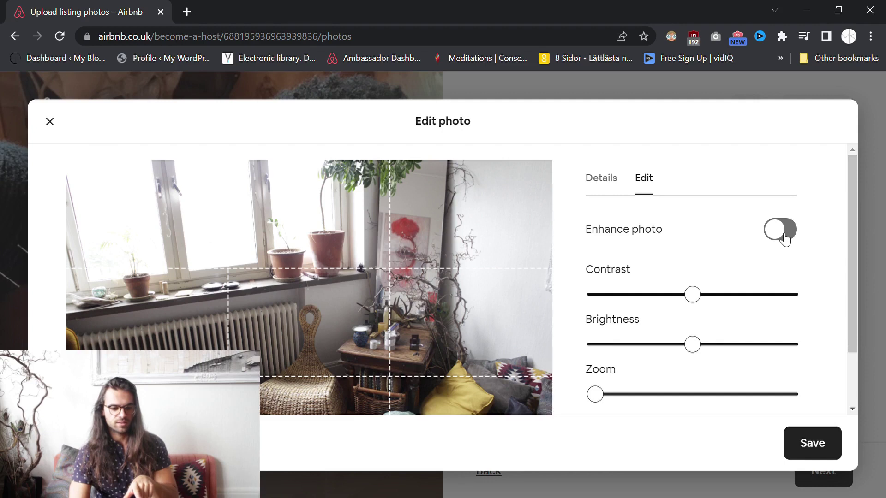
{"action": "left_click", "coordinate": [784, 239]}
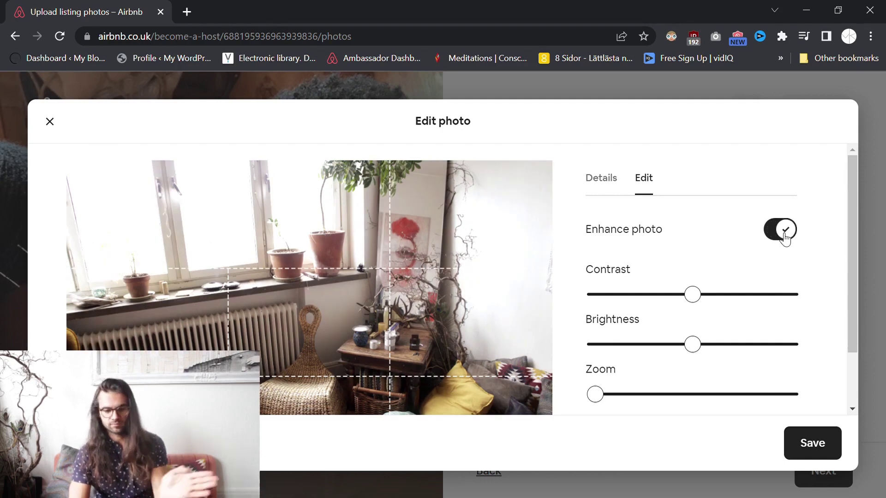
{"action": "left_click_drag", "start_coordinate": [697, 295], "coordinate": [657, 303]}
{"action": "mouse_move", "coordinate": [693, 346]}
{"action": "left_mouse_down"}
{"action": "mouse_move", "coordinate": [718, 345]}
{"action": "mouse_move", "coordinate": [670, 345]}
{"action": "mouse_move", "coordinate": [680, 345]}
{"action": "left_mouse_up"}
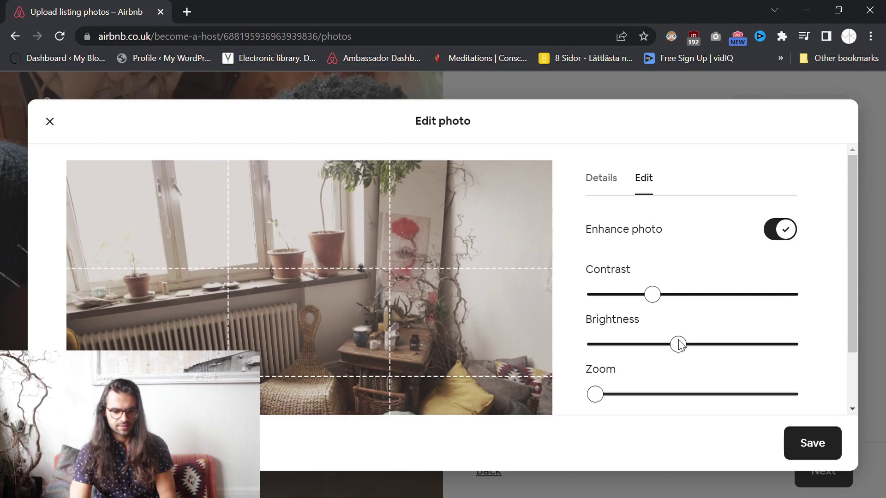
{"action": "mouse_move", "coordinate": [595, 395]}
{"action": "left_mouse_down"}
{"action": "mouse_move", "coordinate": [666, 394]}
{"action": "mouse_move", "coordinate": [594, 395]}
{"action": "left_mouse_up"}
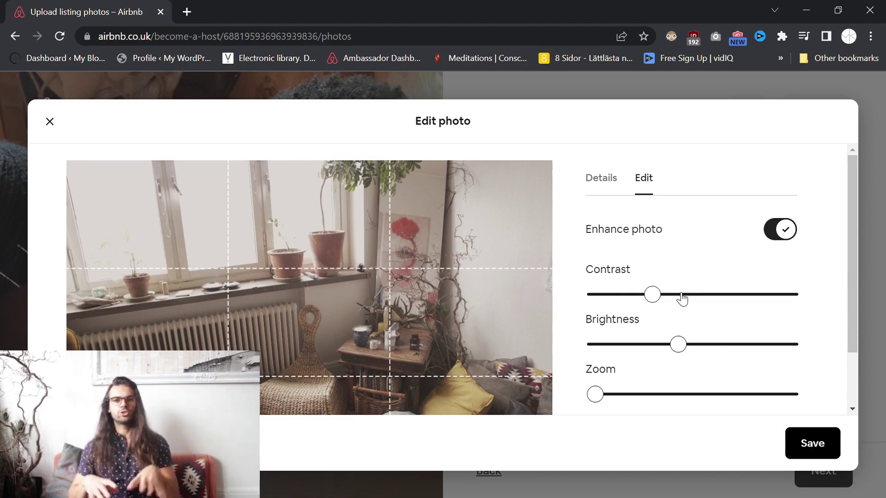
Save the cover photo edits and move past the photo review page.
{"action": "left_click", "coordinate": [790, 438]}
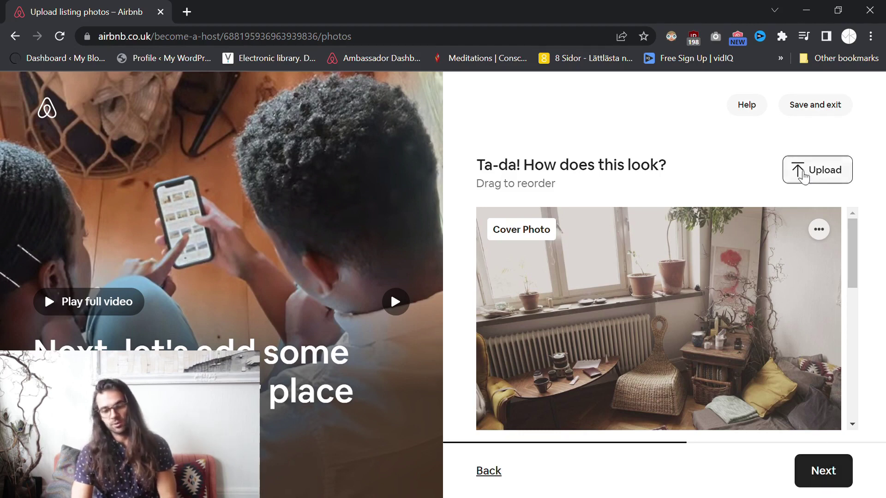
{"action": "left_click", "coordinate": [805, 475]}
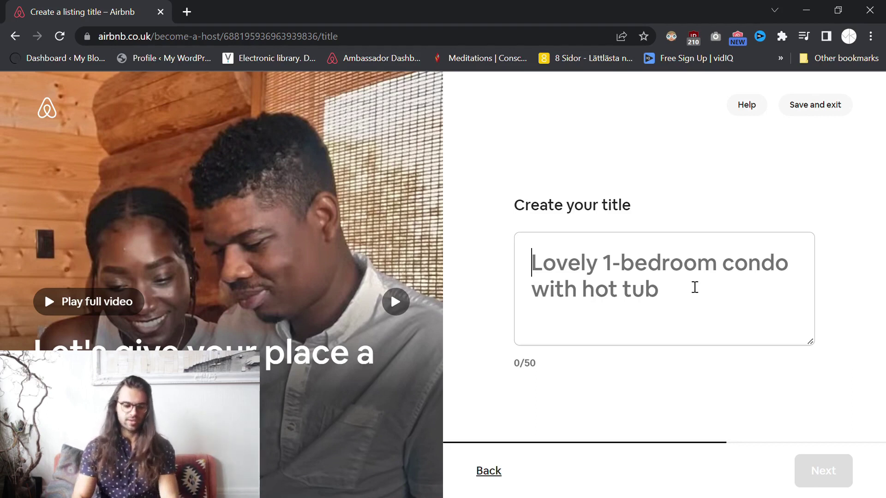
Title the listing 'A cozy apartment in the heart of Malmö' and continue to highlights.
{"action": "type", "text": "A vozy"}
{"action": "key", "text": "BackSpace"}
{"action": "key", "text": "BackSpace"}
{"action": "key", "text": "BackSpace"}
{"action": "key", "text": "BackSpace"}
{"action": "type", "text": "cozy "}
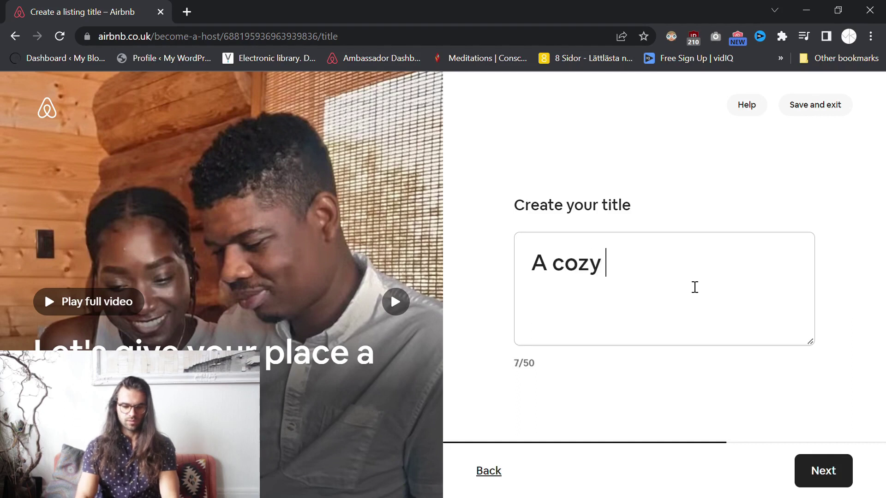
{"action": "type", "text": "apartment "}
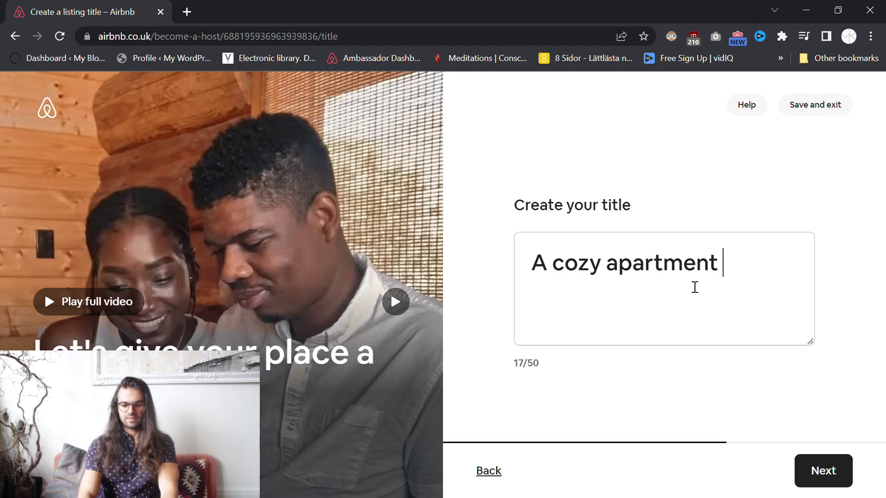
{"action": "type", "text": "in the heart of Malmö"}
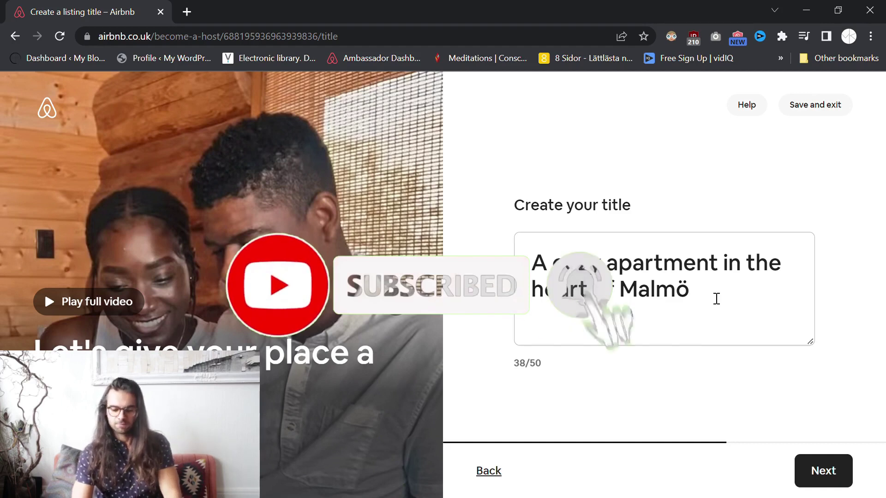
{"action": "left_click", "coordinate": [827, 459]}
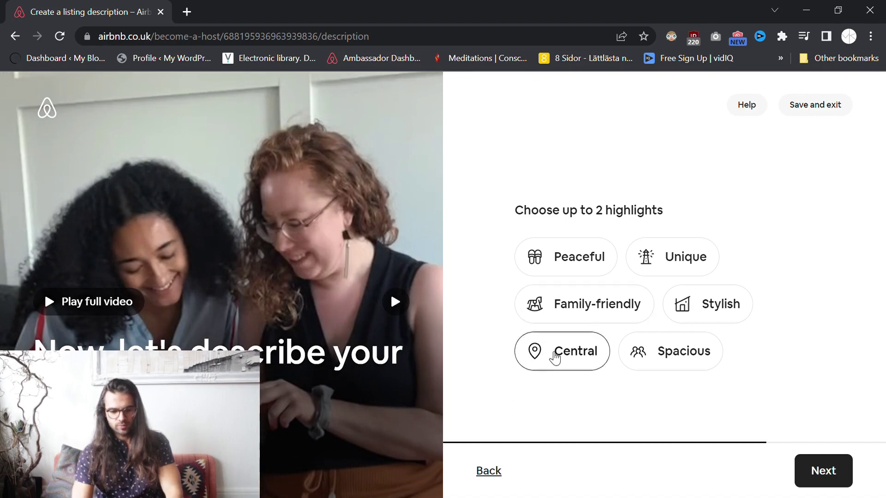
Pick Central and Peaceful as highlights and continue to the description step.
{"action": "left_click", "coordinate": [556, 356]}
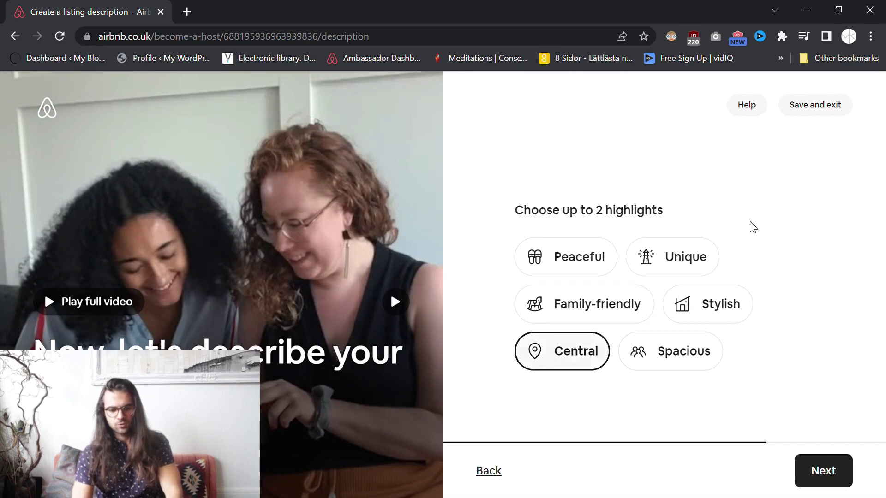
{"action": "left_click", "coordinate": [572, 271]}
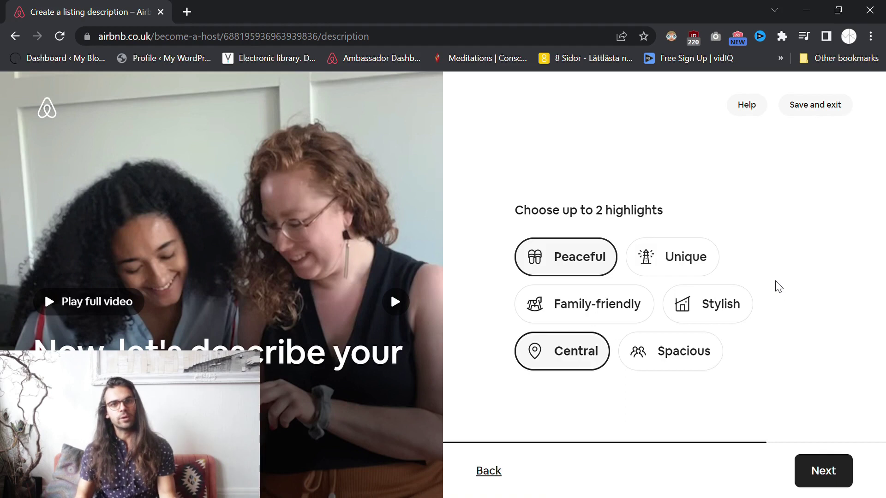
{"action": "left_click", "coordinate": [828, 471]}
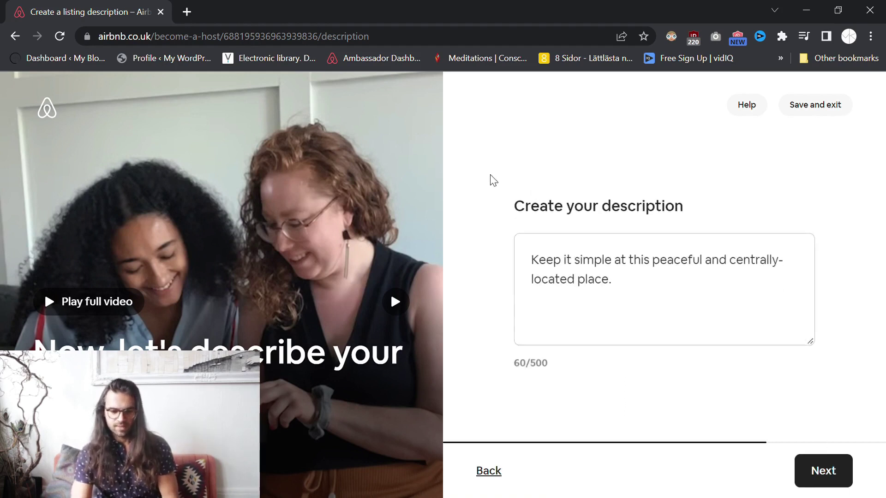
Replace the prefilled description with 'The apartment offers a large living room with a beautiful view over Jesusparken.'.
{"action": "left_click", "coordinate": [664, 266]}
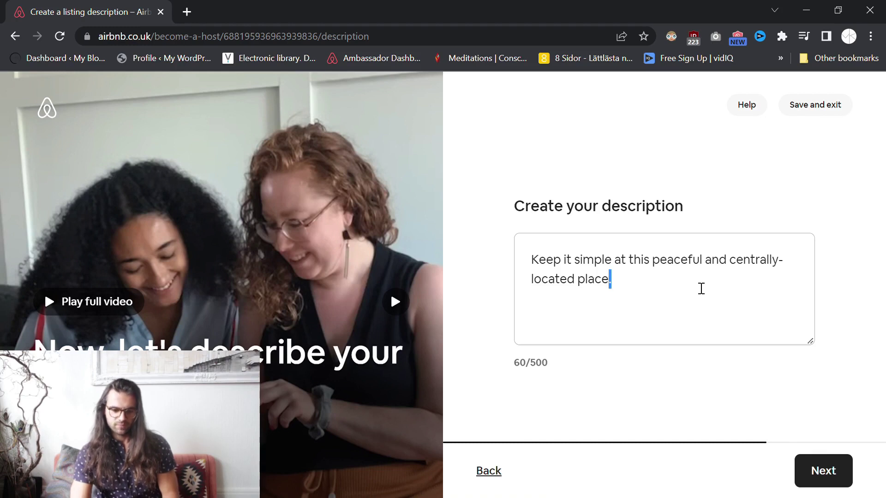
{"action": "key", "text": "ctrl+a"}
{"action": "key", "text": "BackSpace"}
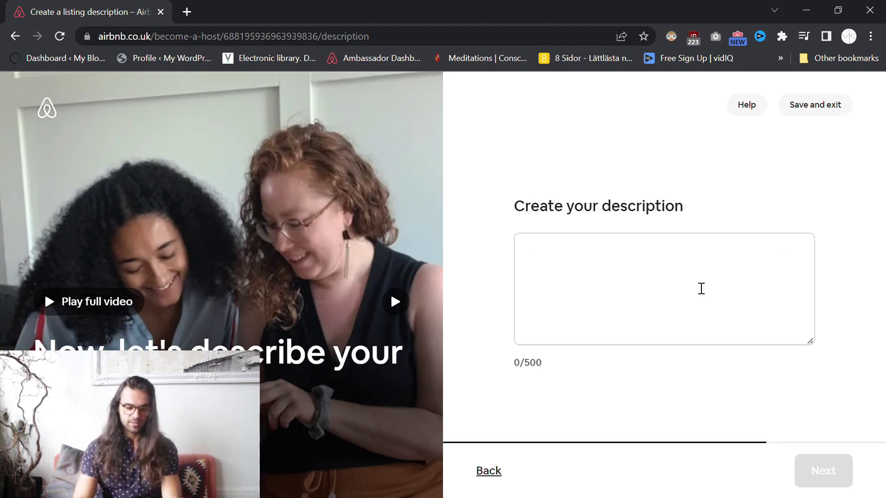
{"action": "type", "text": "The aprt"}
{"action": "key", "text": "BackSpace"}
{"action": "type", "text": "artment offer"}
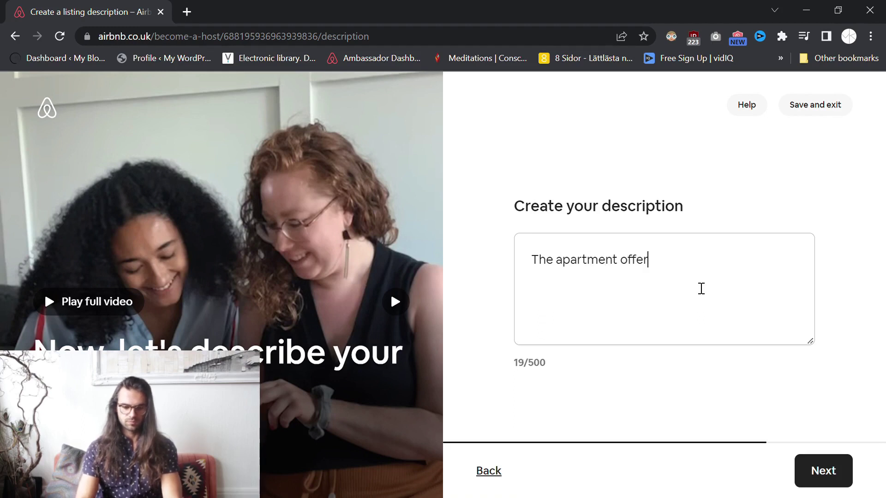
{"action": "type", "text": "s a large "}
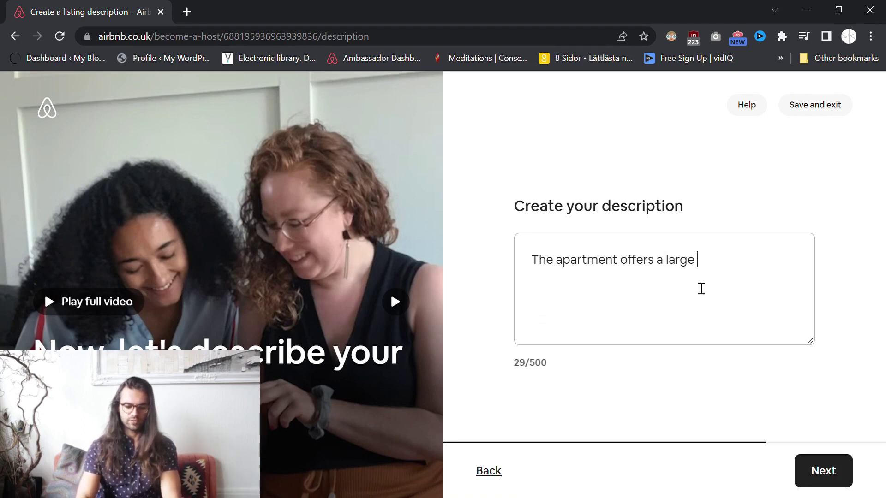
{"action": "type", "text": "living room "}
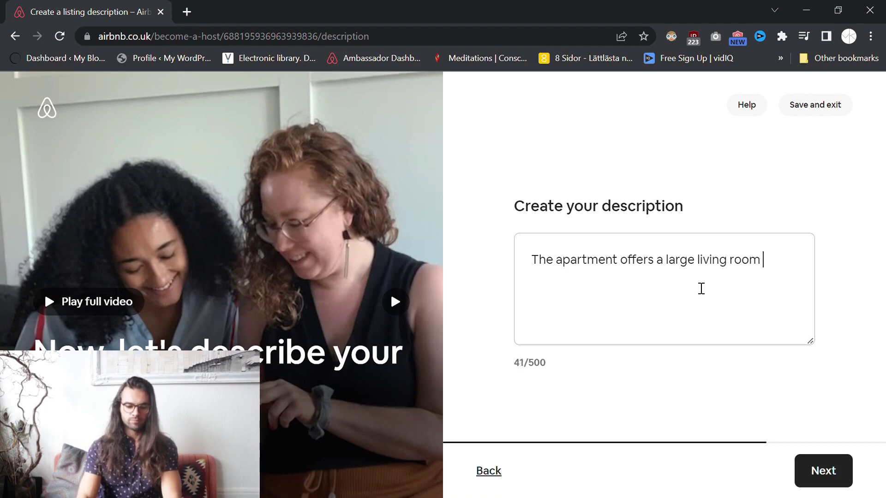
{"action": "type", "text": "with"}
{"action": "key", "text": "BackSpace"}
{"action": "key", "text": "BackSpace"}
{"action": "type", "text": "t"}
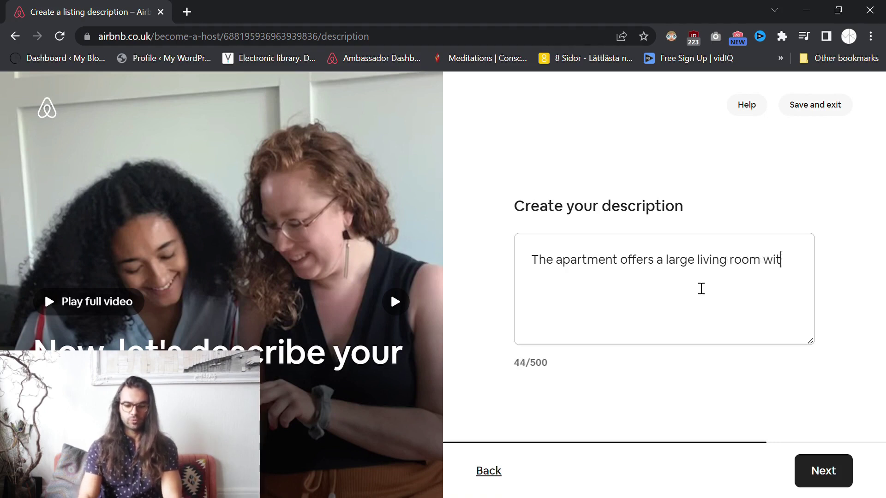
{"action": "type", "text": "h a beautiful "}
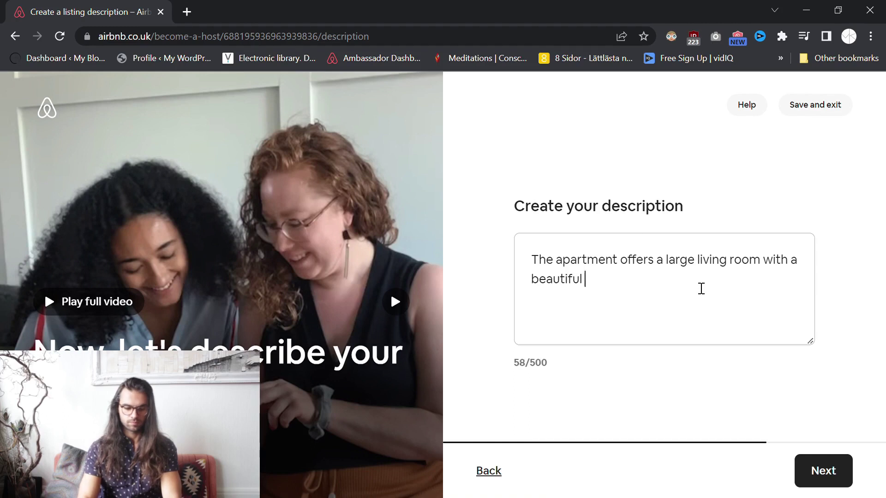
{"action": "type", "text": "view over "}
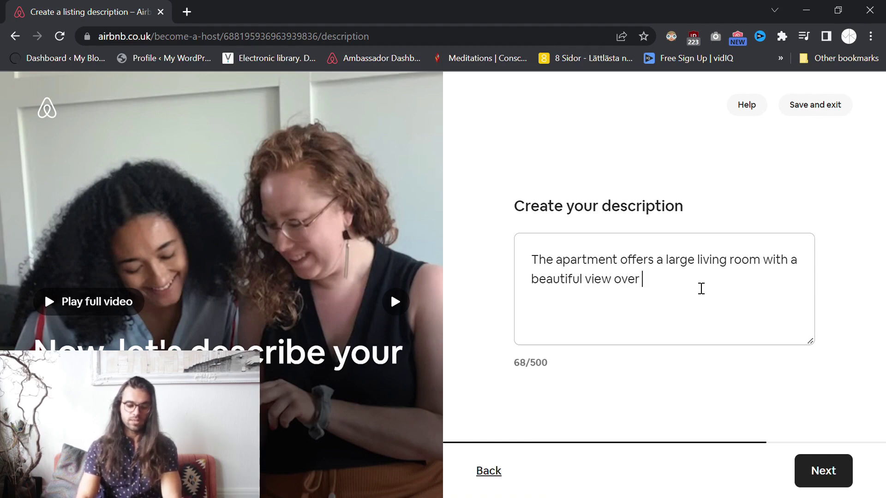
{"action": "type", "text": "Jesusparken"}
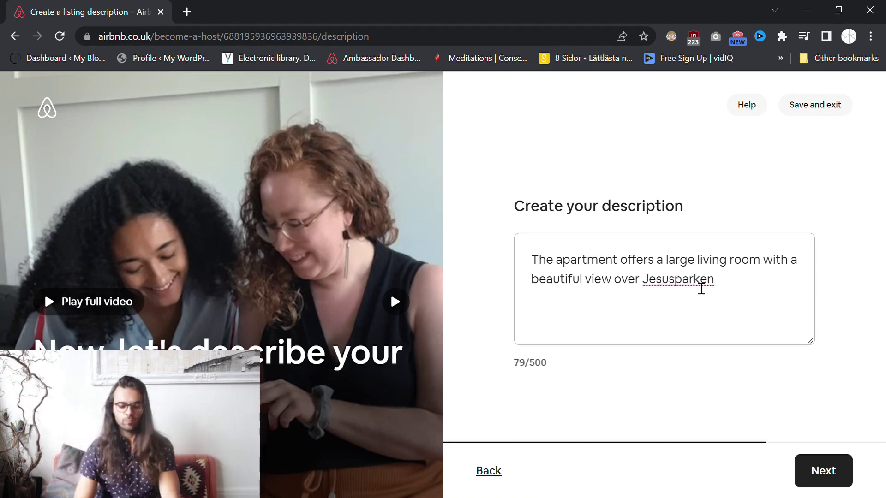
{"action": "type", "text": "."}
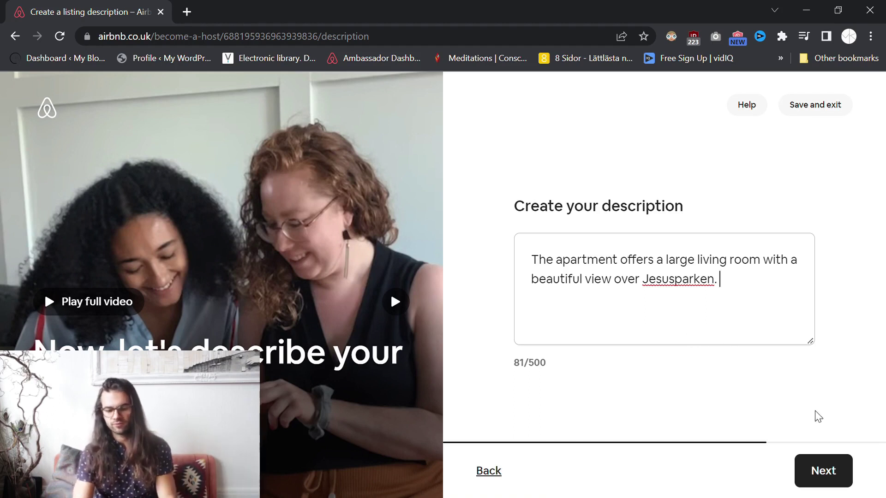
{"action": "left_click", "coordinate": [818, 471]}
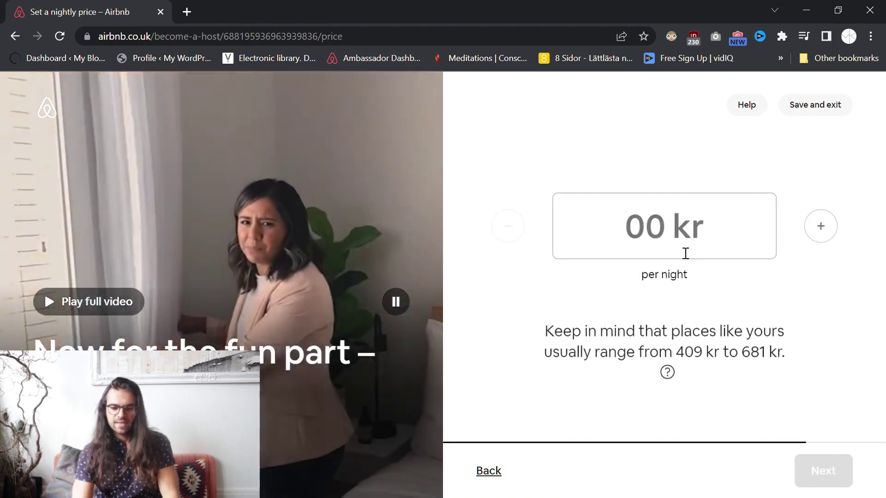
Look over the suggested nightly price range and open the explanation of how it's calculated.
{"action": "left_click", "coordinate": [685, 253]}
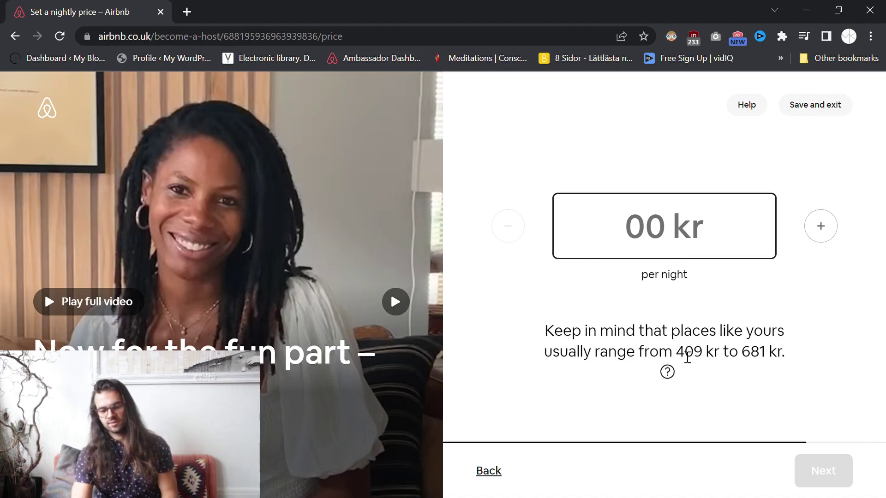
{"action": "left_click_drag", "start_coordinate": [677, 354], "coordinate": [787, 356]}
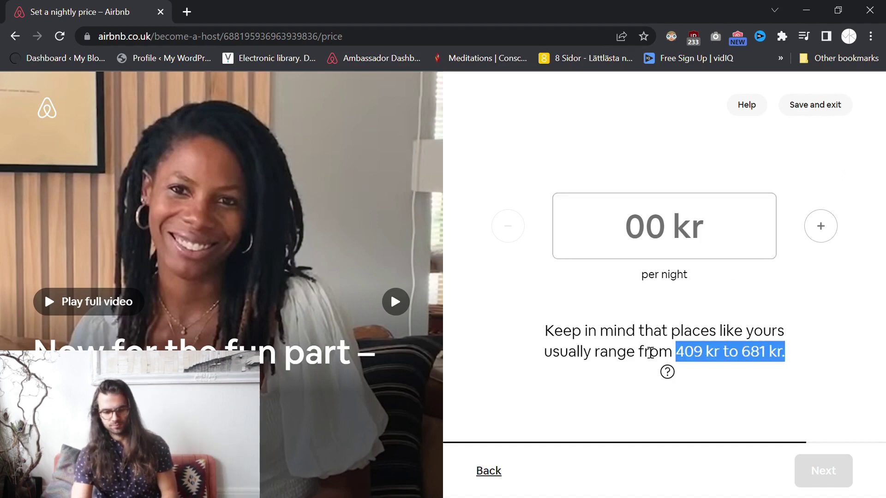
{"action": "left_click", "coordinate": [650, 353]}
{"action": "left_click_drag", "start_coordinate": [677, 354], "coordinate": [790, 356]}
{"action": "left_click", "coordinate": [796, 356]}
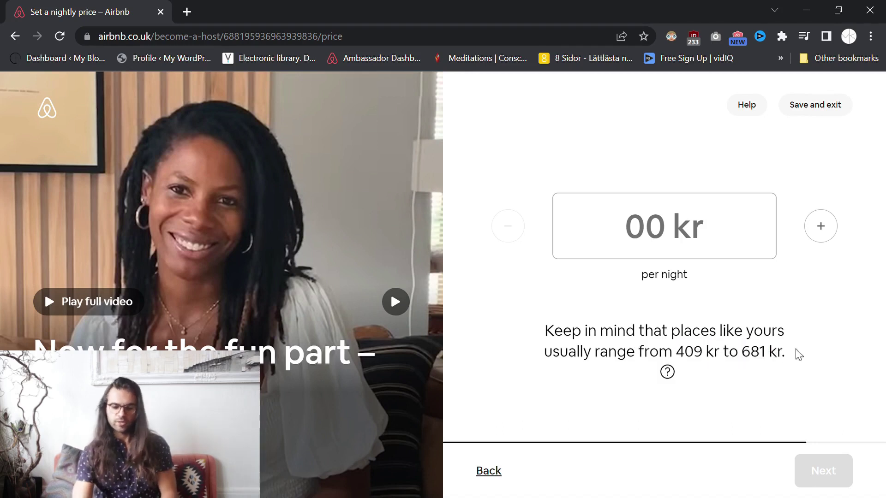
{"action": "left_click", "coordinate": [668, 373]}
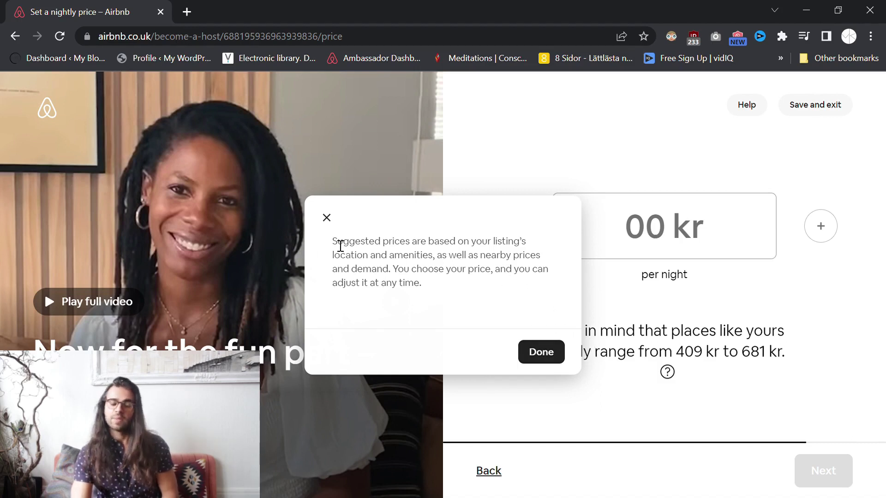
Read the suggested-price explanation, close it, and review the 409–681 kr suggested range.
{"action": "left_click_drag", "start_coordinate": [332, 244], "coordinate": [458, 284]}
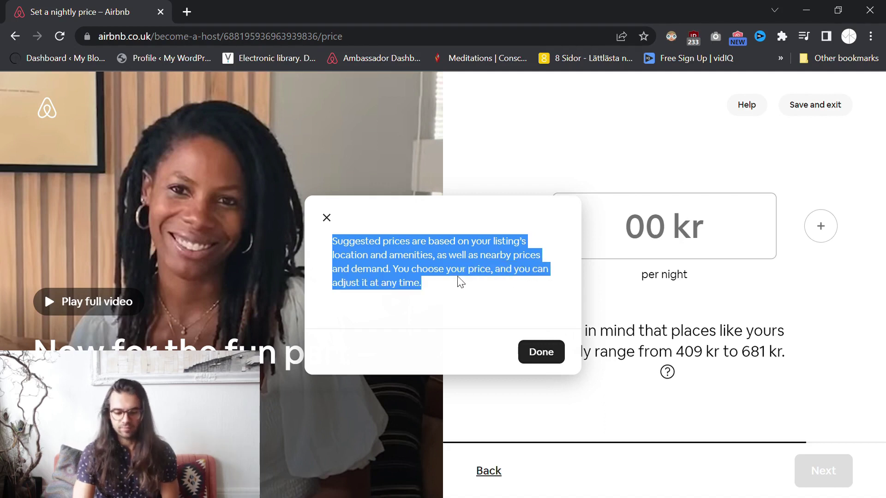
{"action": "left_click", "coordinate": [554, 361]}
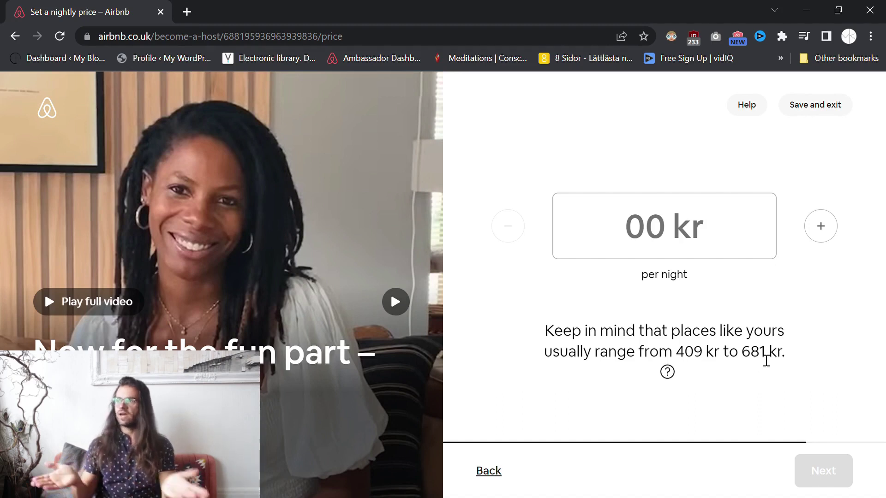
{"action": "left_click_drag", "start_coordinate": [677, 358], "coordinate": [778, 355]}
Enter 1000 kr as the nightly price.
{"action": "left_click", "coordinate": [805, 356]}
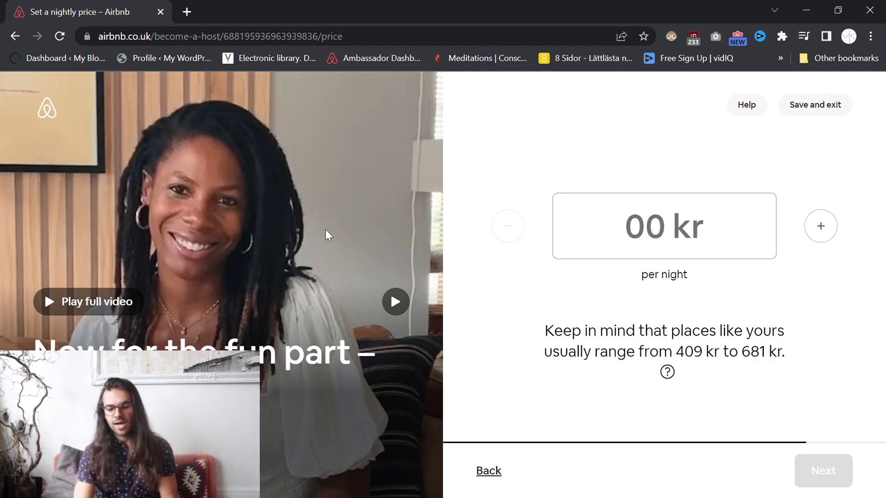
{"action": "left_click", "coordinate": [585, 228]}
{"action": "type", "text": "1000"}
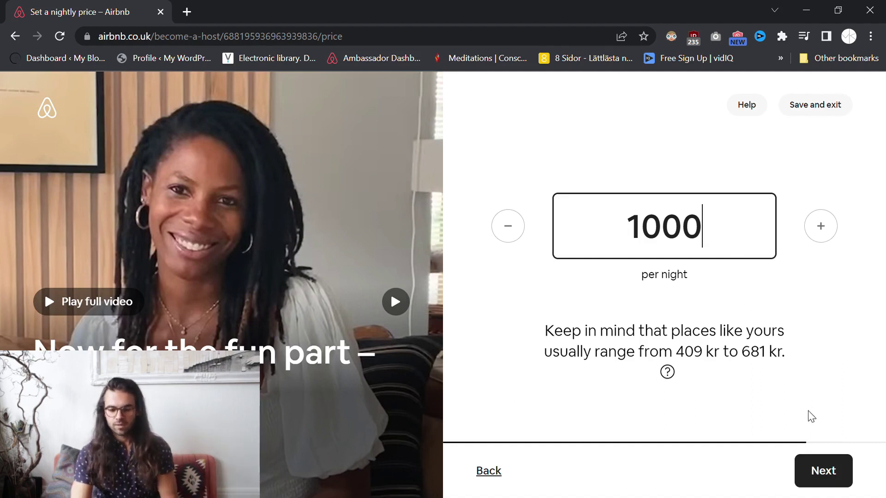
Declare hosting as a private individual rather than a business, and scroll to the safety questions.
{"action": "left_click", "coordinate": [829, 478]}
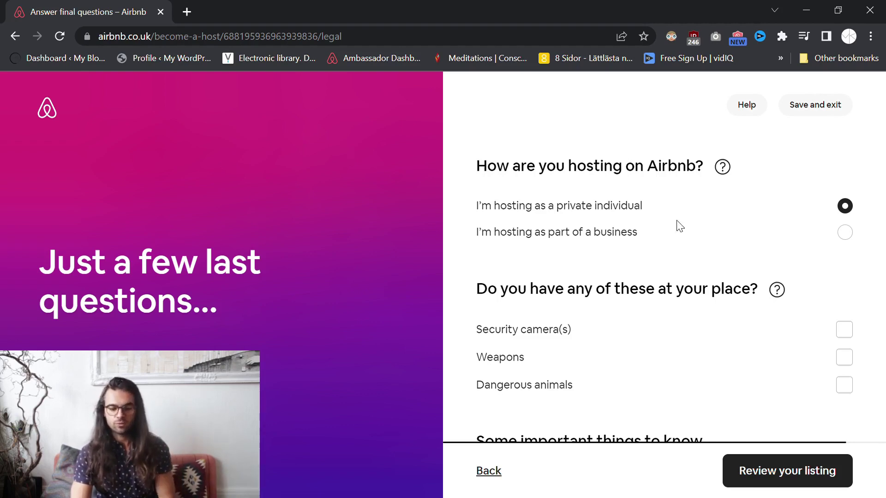
{"action": "left_click", "coordinate": [844, 233]}
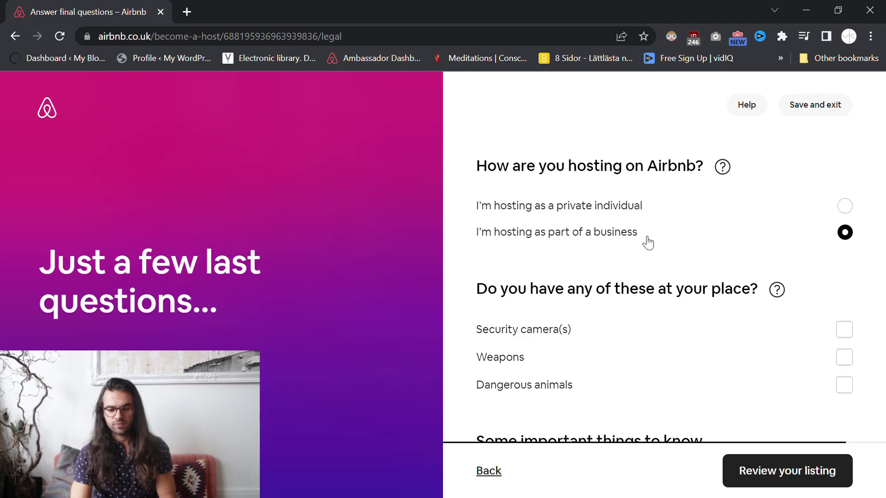
{"action": "left_click", "coordinate": [847, 208]}
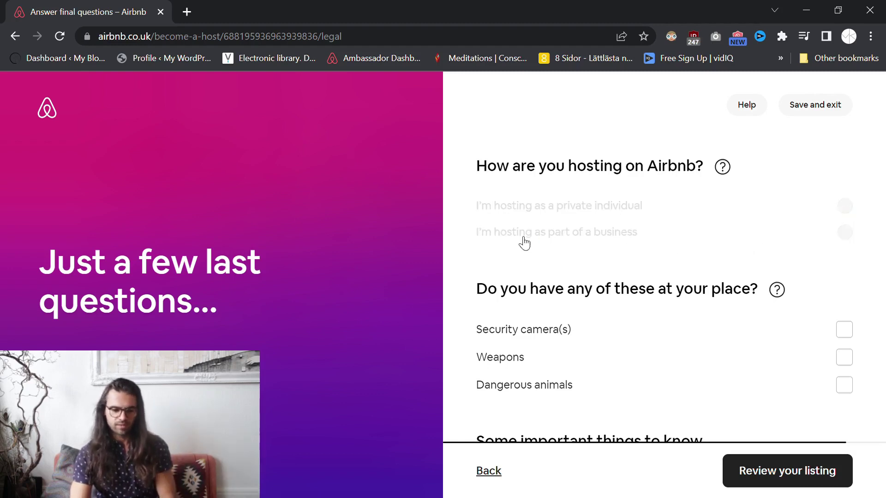
{"action": "scroll", "coordinate": [479, 253], "scroll_direction": "down", "scroll_amount": 1}
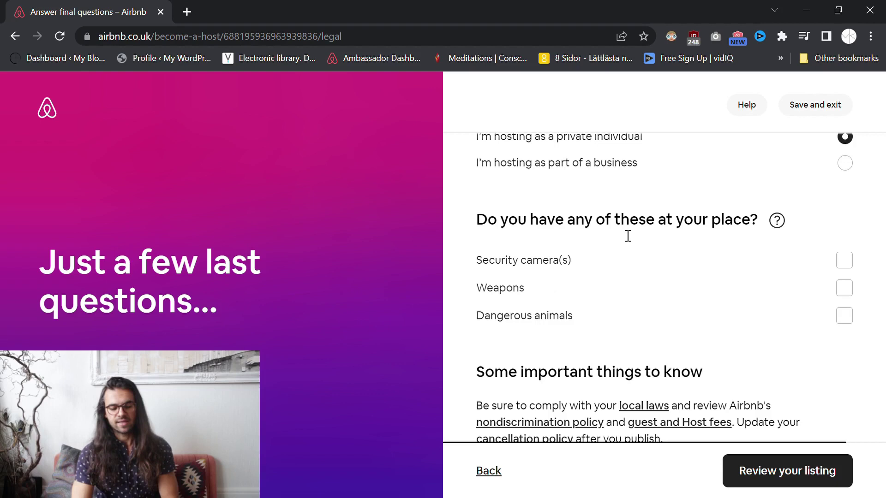
{"action": "scroll", "coordinate": [628, 235], "scroll_direction": "down", "scroll_amount": 1}
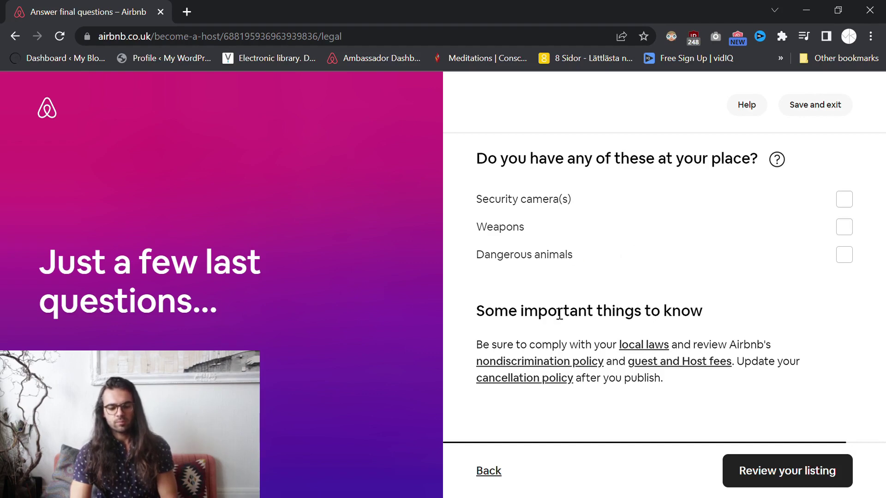
{"action": "left_click_drag", "start_coordinate": [488, 318], "coordinate": [533, 318]}
{"action": "left_click", "coordinate": [625, 328]}
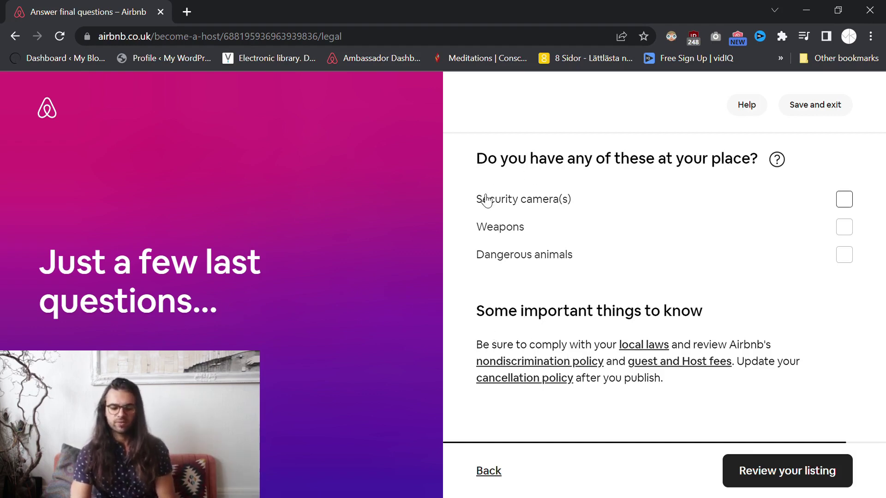
Leave security cameras, weapons and dangerous animals unchecked and proceed to review the listing.
{"action": "left_click", "coordinate": [784, 470]}
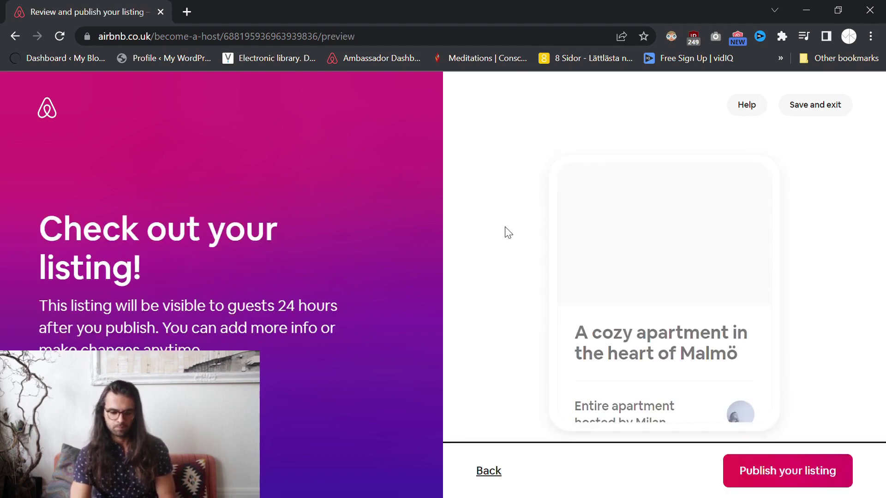
{"action": "scroll", "coordinate": [621, 260], "scroll_direction": "down", "scroll_amount": 3}
{"action": "scroll", "coordinate": [692, 281], "scroll_direction": "down", "scroll_amount": 4}
{"action": "scroll", "coordinate": [653, 286], "scroll_direction": "up", "scroll_amount": 3}
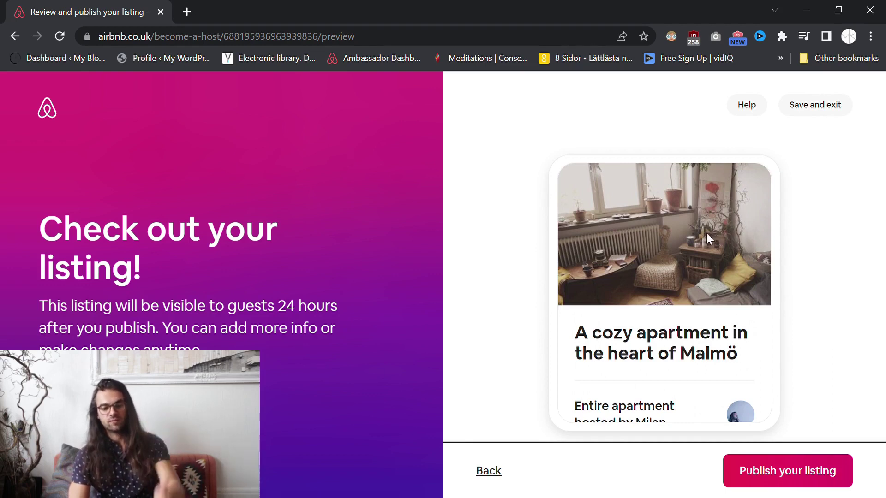
{"action": "scroll", "coordinate": [673, 229], "scroll_direction": "down", "scroll_amount": 2}
{"action": "left_click_drag", "start_coordinate": [577, 264], "coordinate": [753, 282]}
{"action": "left_click", "coordinate": [755, 282]}
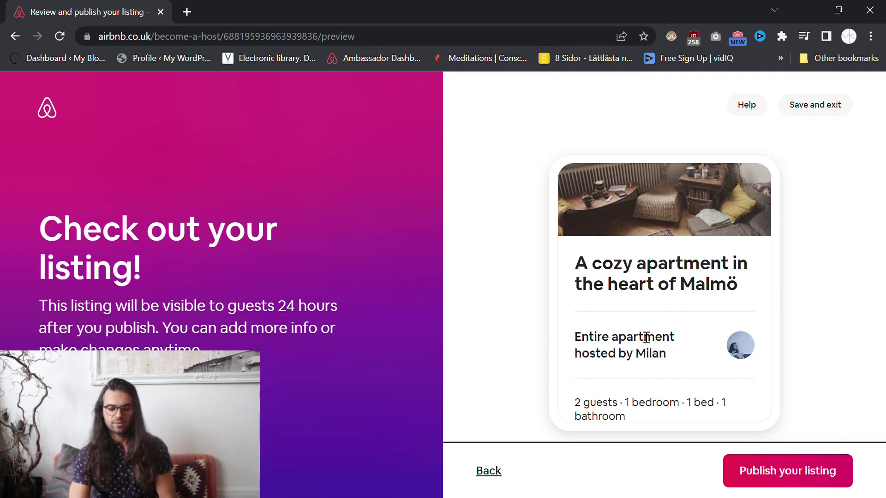
{"action": "scroll", "coordinate": [652, 346], "scroll_direction": "down", "scroll_amount": 3}
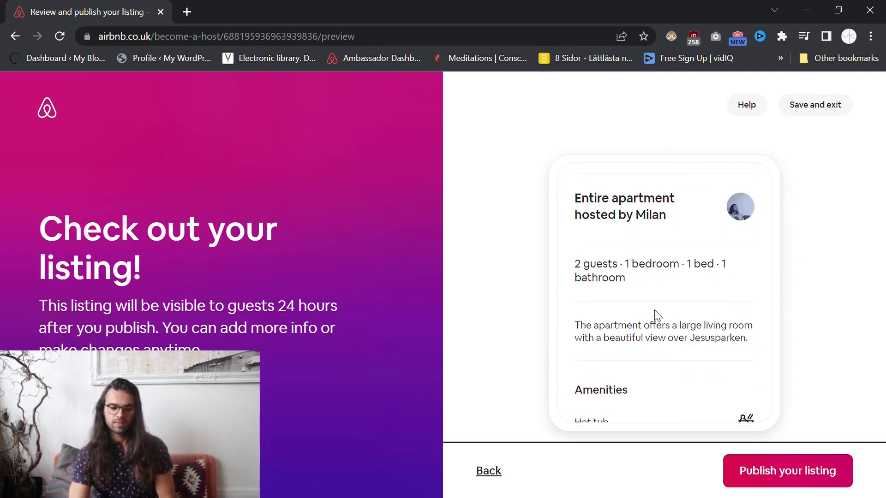
{"action": "left_click_drag", "start_coordinate": [575, 264], "coordinate": [657, 271]}
{"action": "left_click_drag", "start_coordinate": [576, 325], "coordinate": [761, 341]}
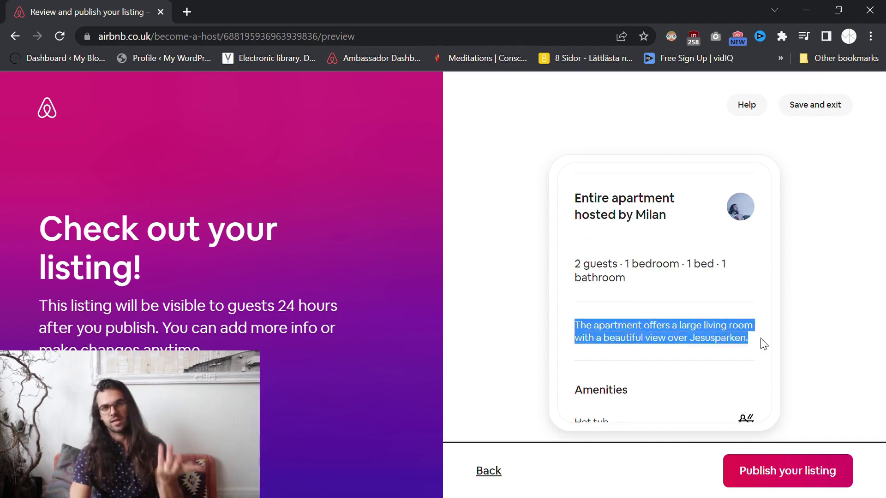
{"action": "scroll", "coordinate": [737, 313], "scroll_direction": "down", "scroll_amount": 2}
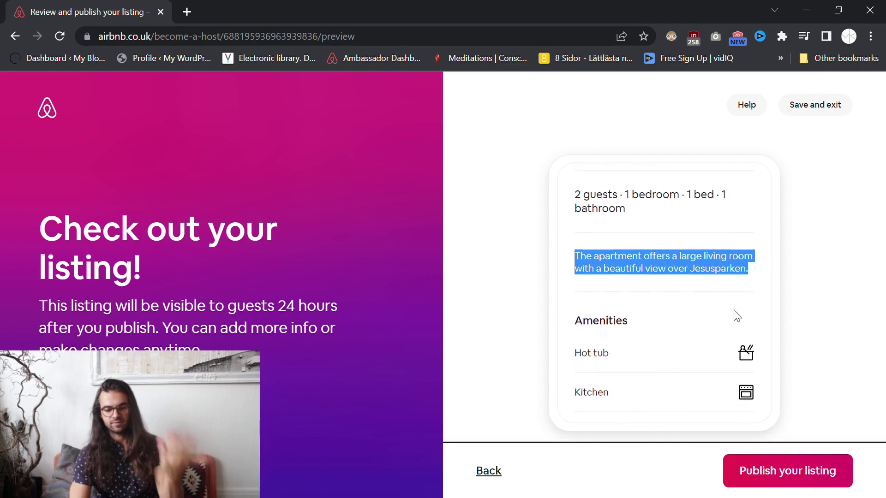
{"action": "scroll", "coordinate": [696, 273], "scroll_direction": "down", "scroll_amount": 2}
{"action": "scroll", "coordinate": [645, 257], "scroll_direction": "down", "scroll_amount": 4}
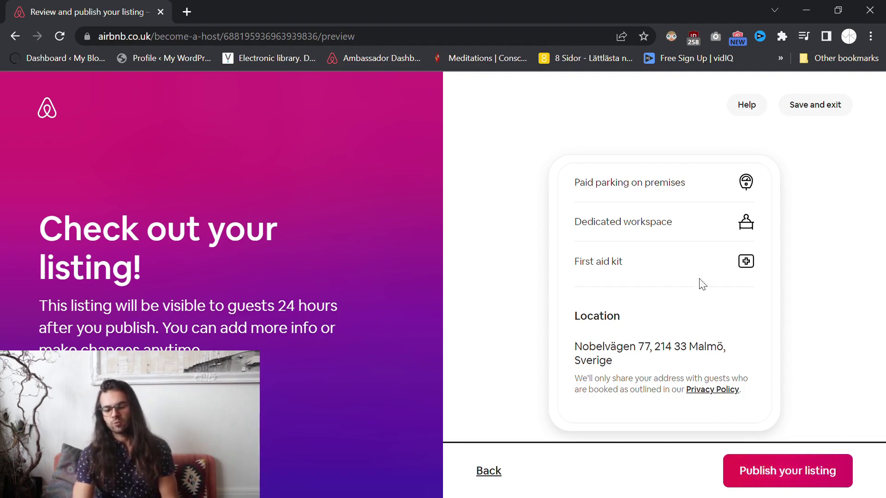
Publish the Malmö listing and dismiss the celebration and Superhost messages.
{"action": "left_click", "coordinate": [790, 471]}
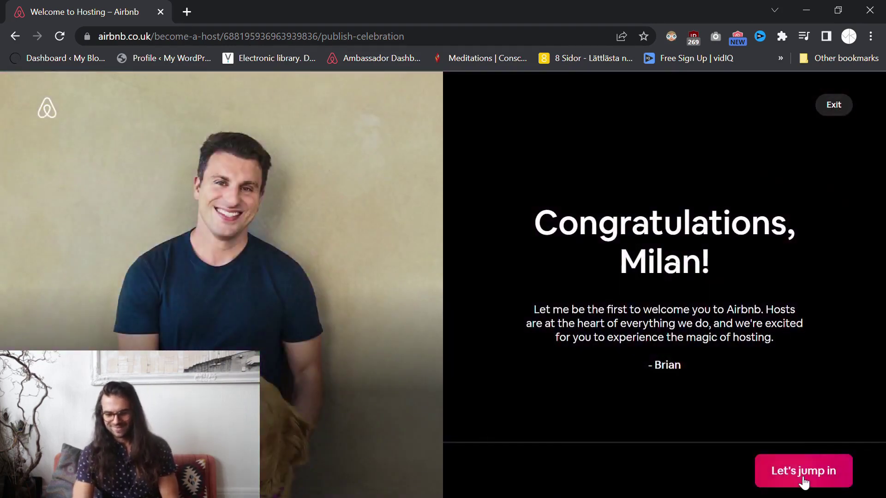
{"action": "left_click", "coordinate": [804, 475]}
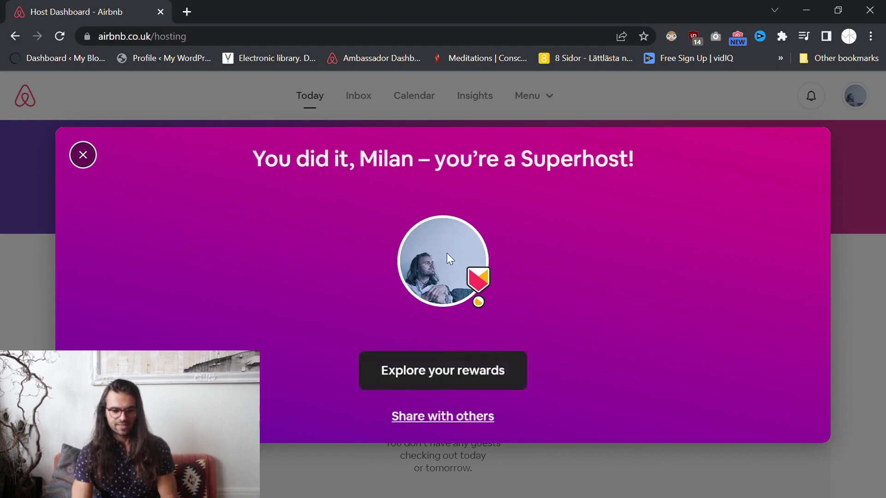
{"action": "left_click_drag", "start_coordinate": [632, 169], "coordinate": [235, 160]}
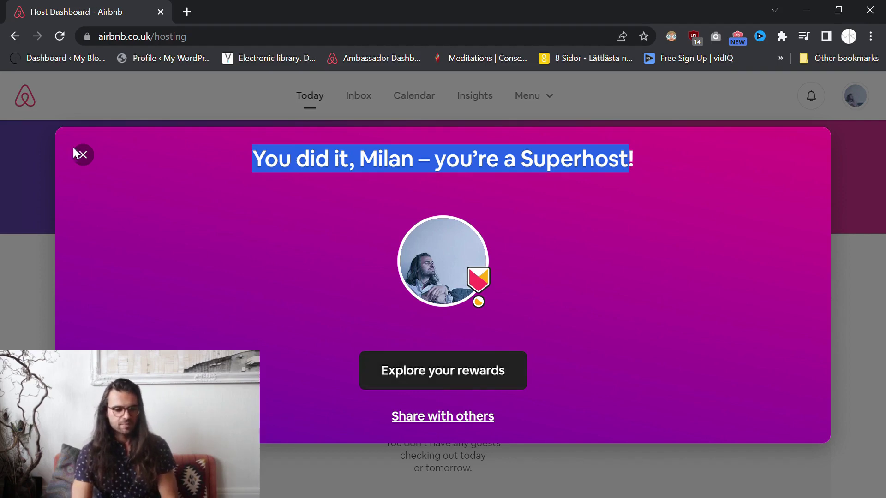
{"action": "left_click", "coordinate": [84, 155]}
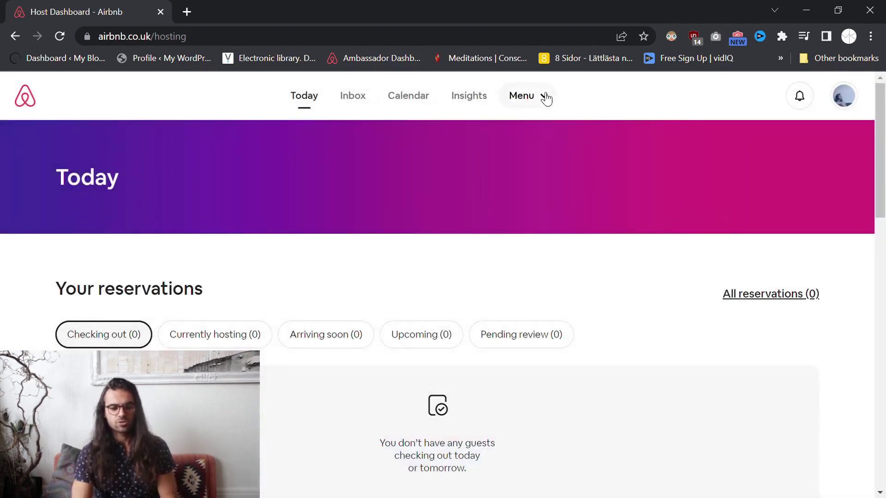
Open 'A cozy apartment in the heart of Malmö' from Menu > Listings for editing.
{"action": "left_click", "coordinate": [544, 96]}
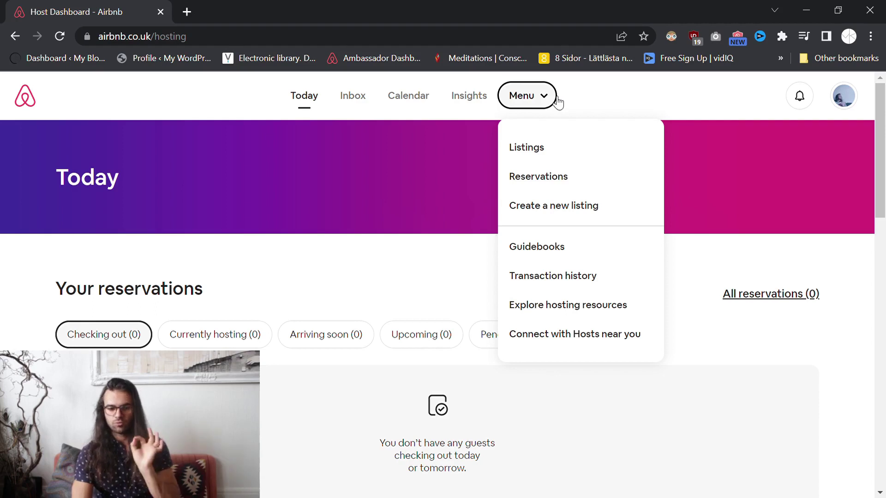
{"action": "left_click", "coordinate": [538, 152]}
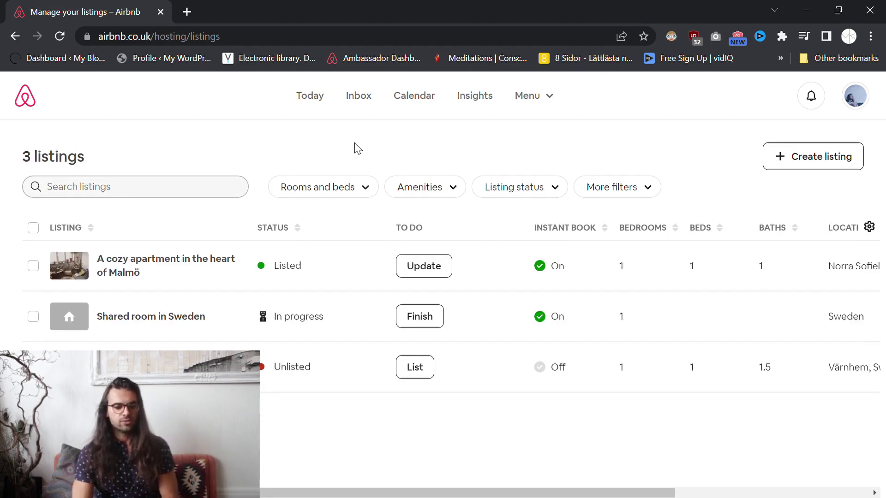
{"action": "left_click", "coordinate": [152, 265]}
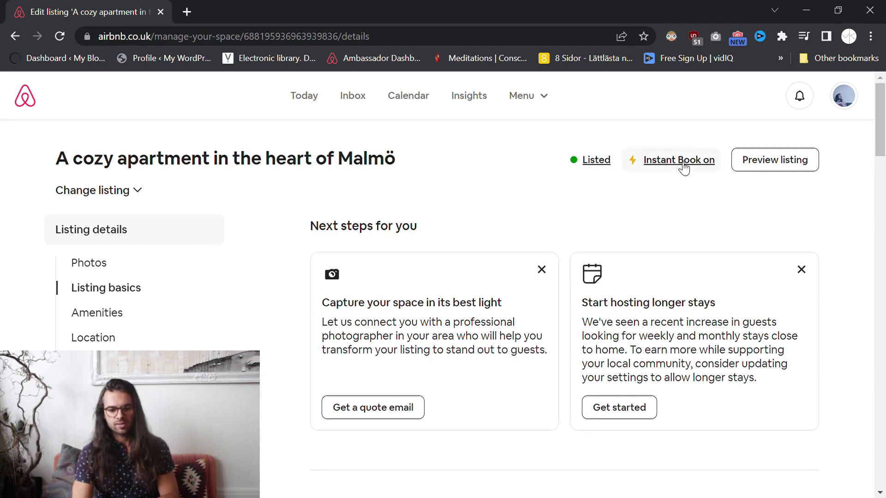
Open the listing status options and preview Snoozed and Unlisted without changing from Listed.
{"action": "left_click", "coordinate": [580, 169]}
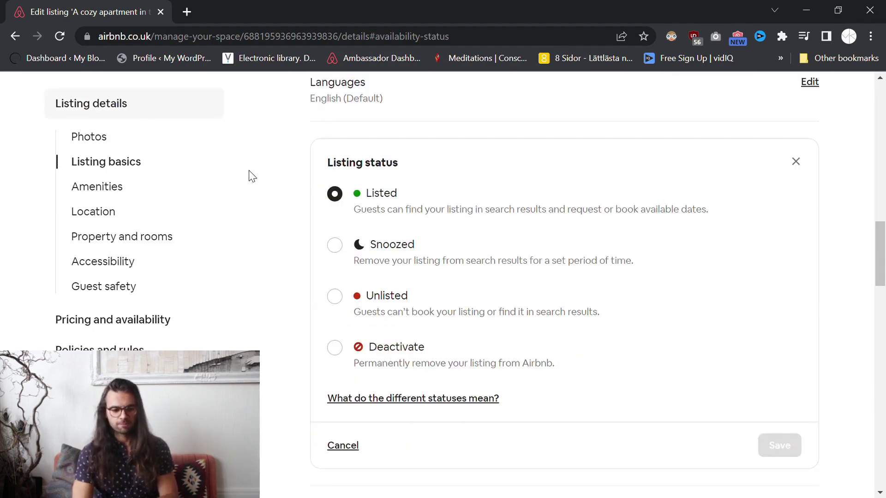
{"action": "left_click", "coordinate": [338, 250]}
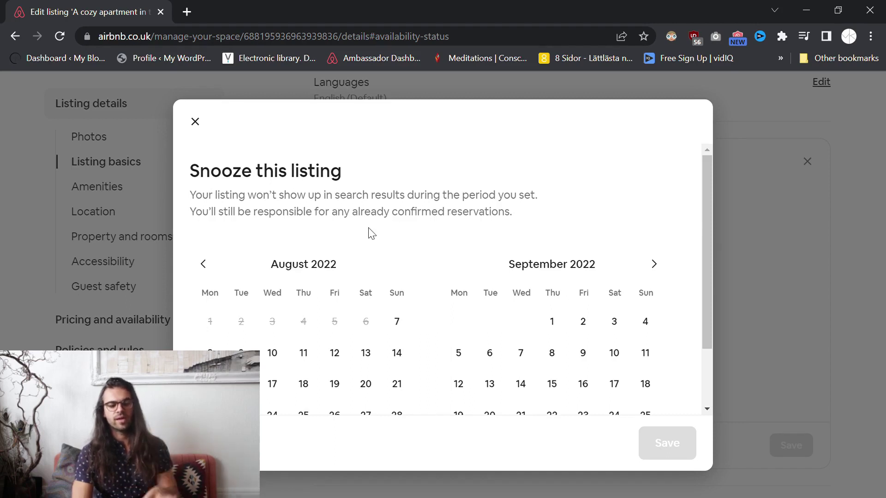
{"action": "left_click", "coordinate": [195, 121]}
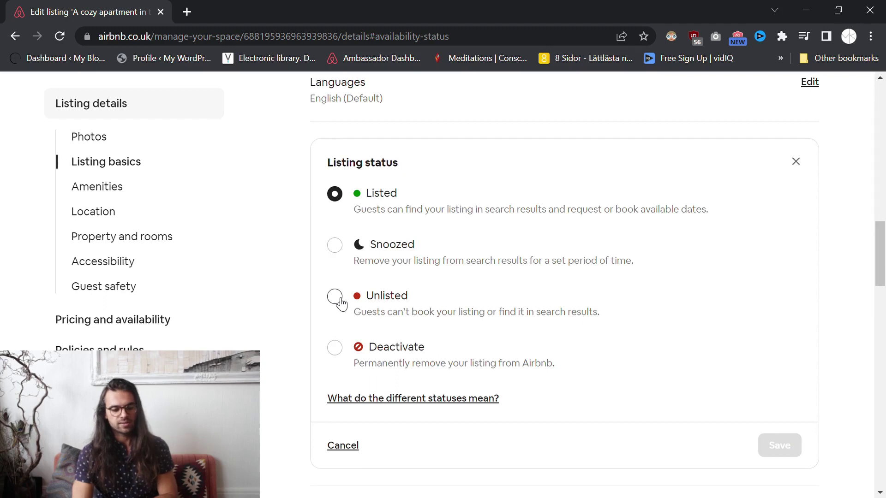
{"action": "left_click", "coordinate": [340, 299]}
{"action": "left_click", "coordinate": [196, 123]}
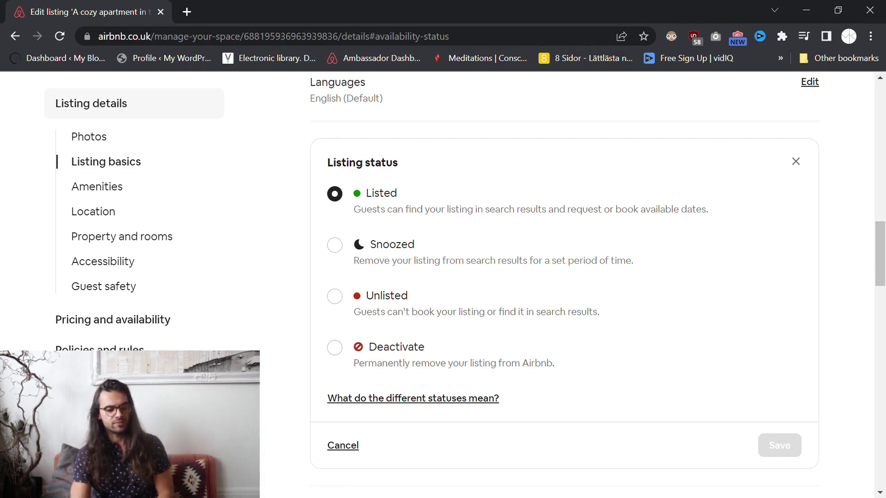
{"action": "scroll", "coordinate": [96, 323], "scroll_direction": "up", "scroll_amount": 3}
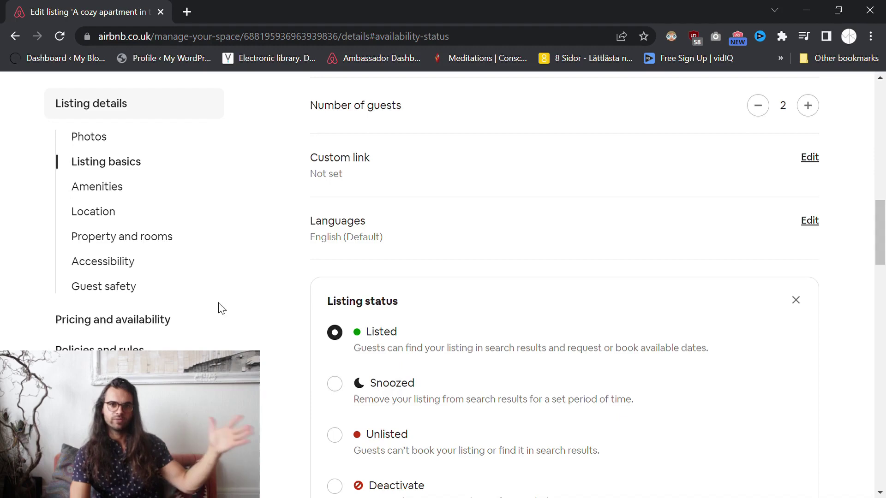
{"action": "scroll", "coordinate": [377, 312], "scroll_direction": "down", "scroll_amount": 1}
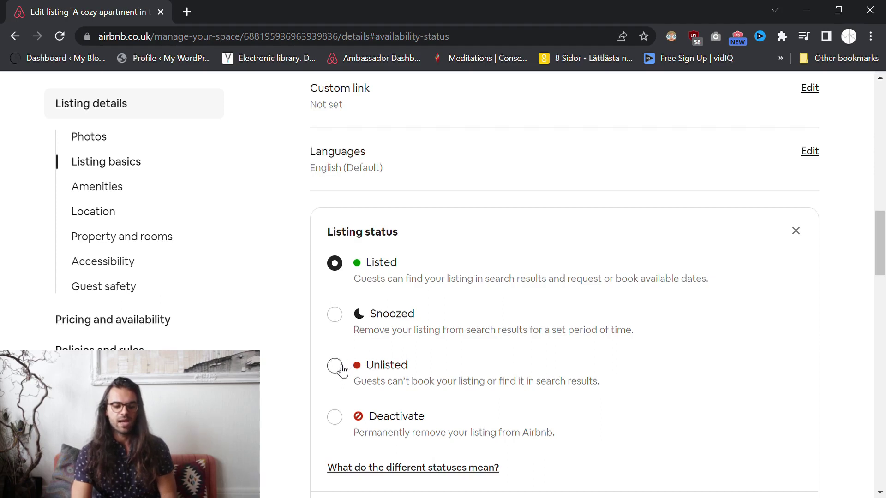
Choose Unlisted, giving 'I have other reasons' with the note 'Because I need to.'.
{"action": "left_click", "coordinate": [335, 367]}
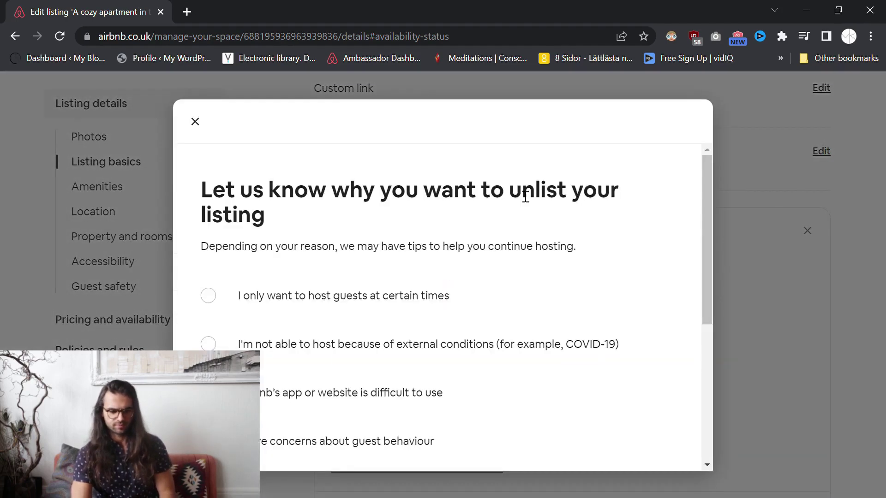
{"action": "scroll", "coordinate": [364, 291], "scroll_direction": "down", "scroll_amount": 6}
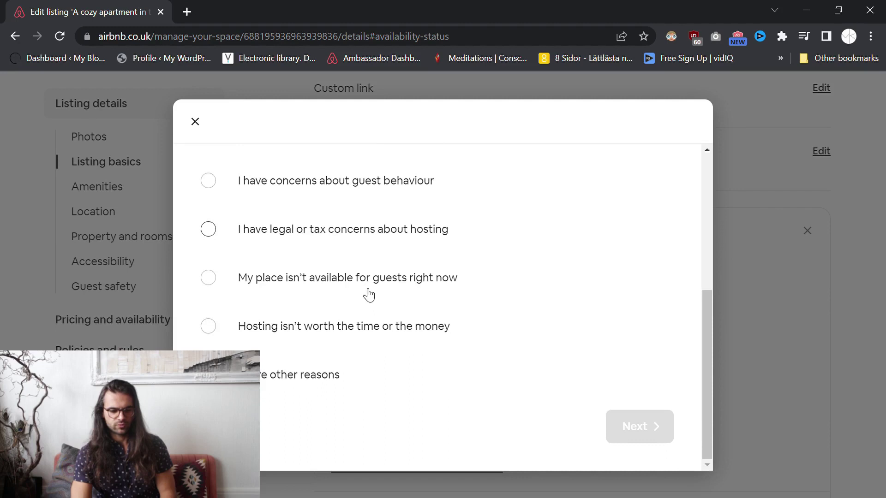
{"action": "left_click", "coordinate": [208, 375]}
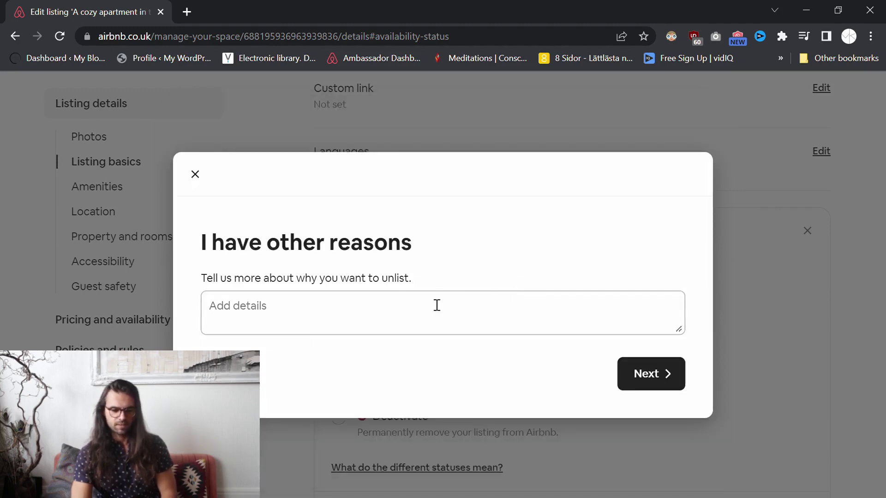
{"action": "left_click", "coordinate": [436, 307]}
{"action": "type", "text": "B"}
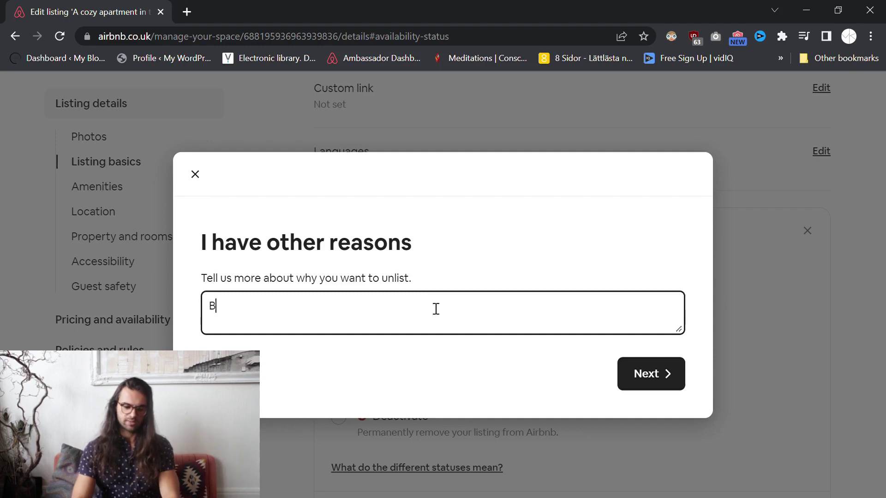
{"action": "type", "text": "ecause I need to"}
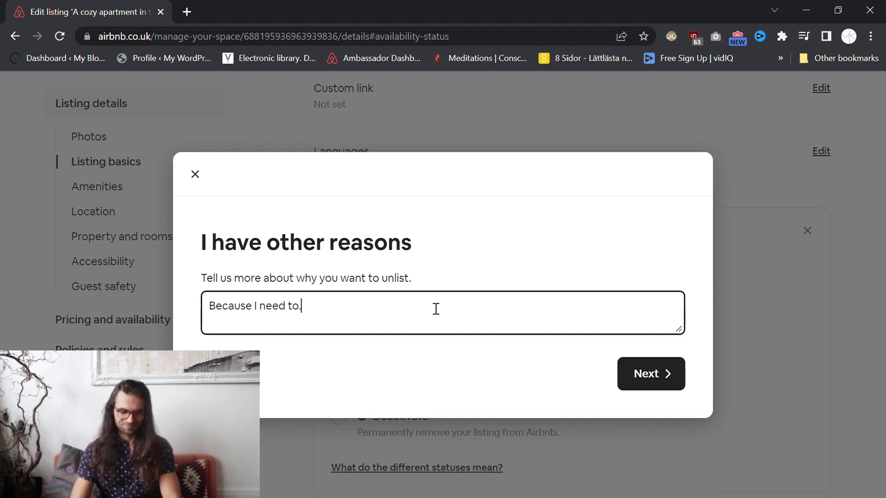
{"action": "type", "text": "."}
{"action": "left_click", "coordinate": [646, 371]}
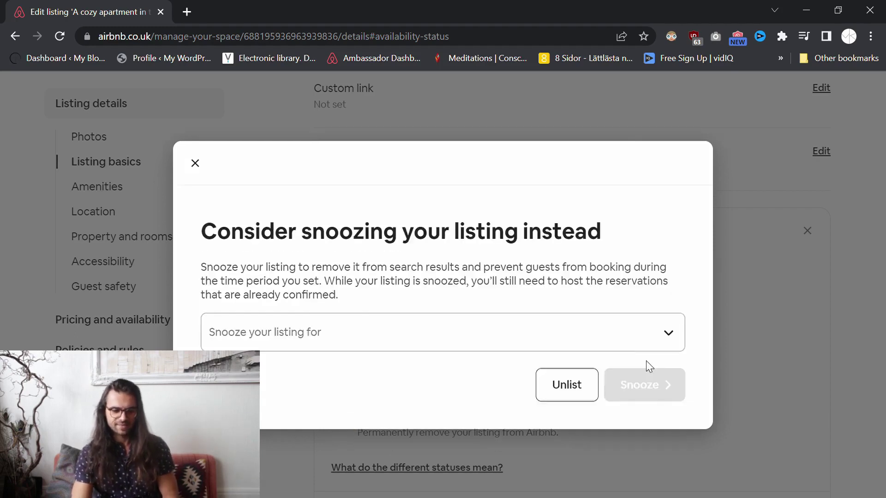
Decline the snooze alternative and confirm unlisting the Malmö apartment.
{"action": "left_click", "coordinate": [671, 341]}
{"action": "left_click", "coordinate": [627, 293]}
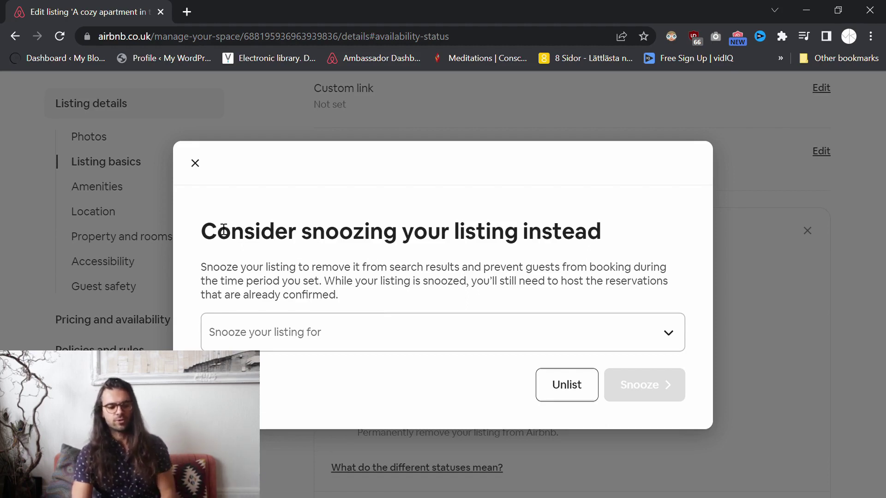
{"action": "left_click_drag", "start_coordinate": [213, 231], "coordinate": [696, 233]}
{"action": "left_click", "coordinate": [641, 236]}
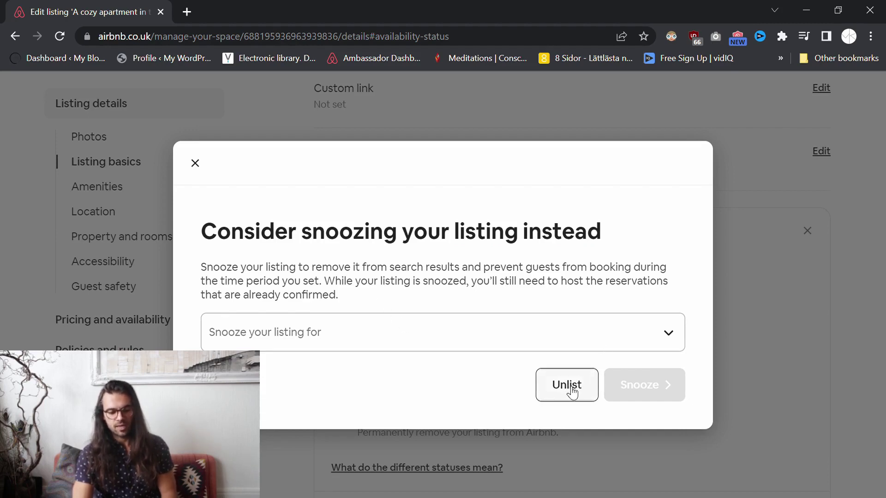
{"action": "left_click", "coordinate": [582, 387]}
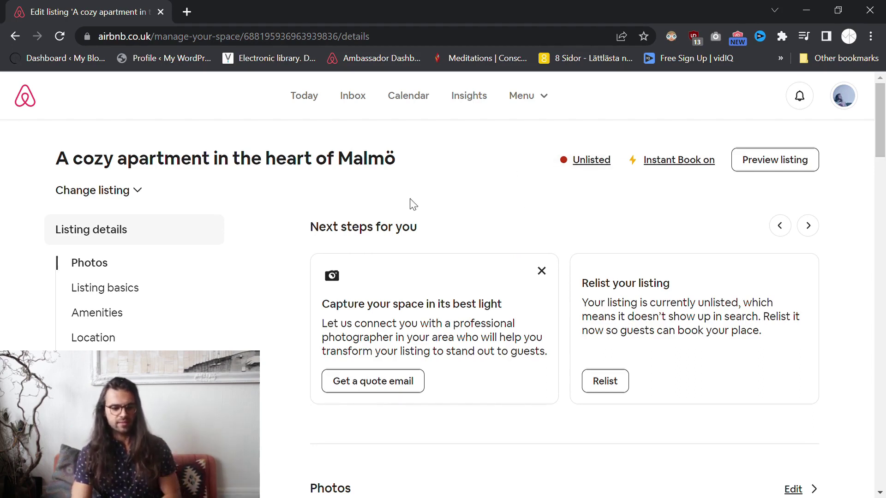
{"action": "scroll", "coordinate": [132, 282], "scroll_direction": "down", "scroll_amount": 2}
{"action": "left_click", "coordinate": [101, 220]}
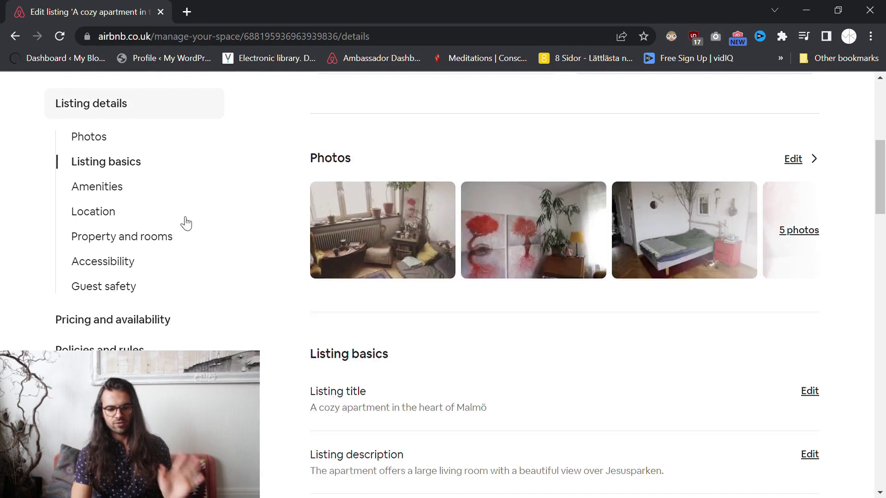
{"action": "scroll", "coordinate": [251, 305], "scroll_direction": "up", "scroll_amount": 10}
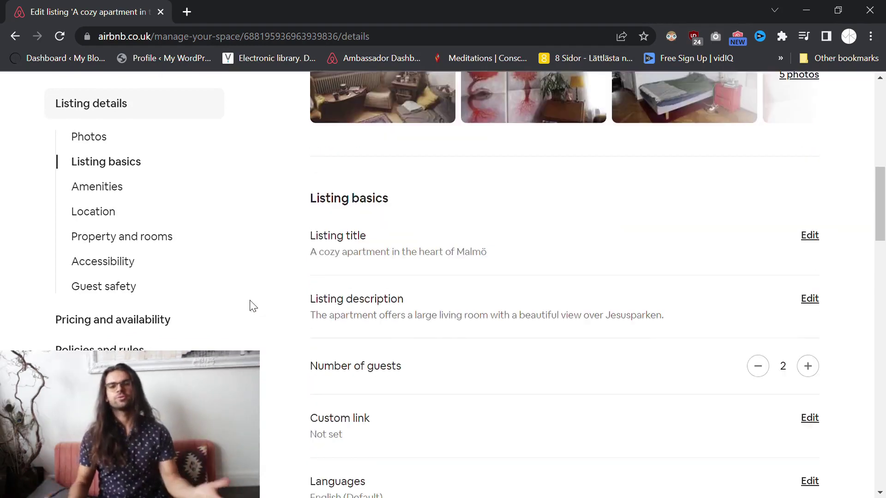